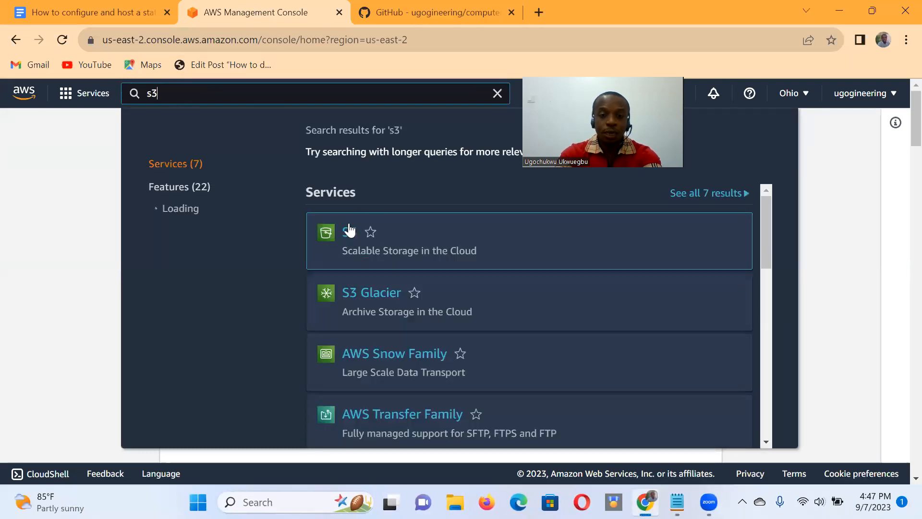
Open the S3 service and start a new bucket named mycomputershop-com.
click(349, 234)
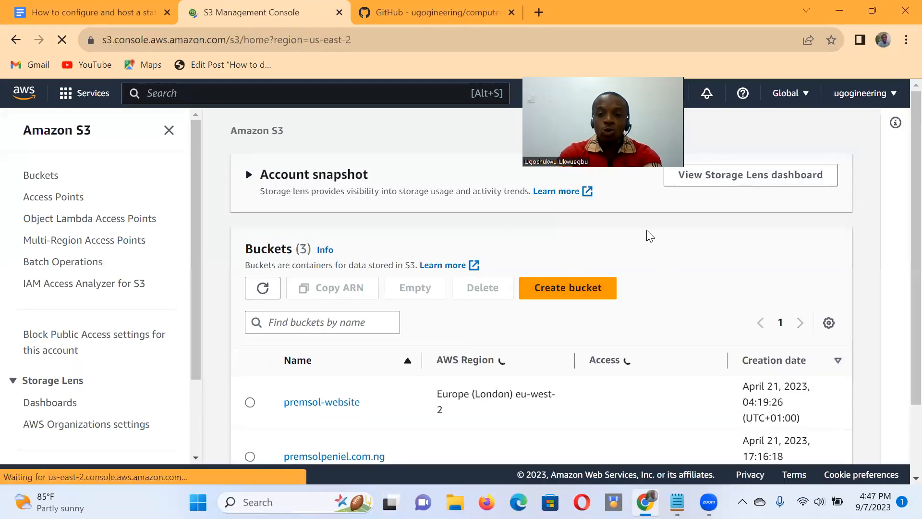
click(560, 296)
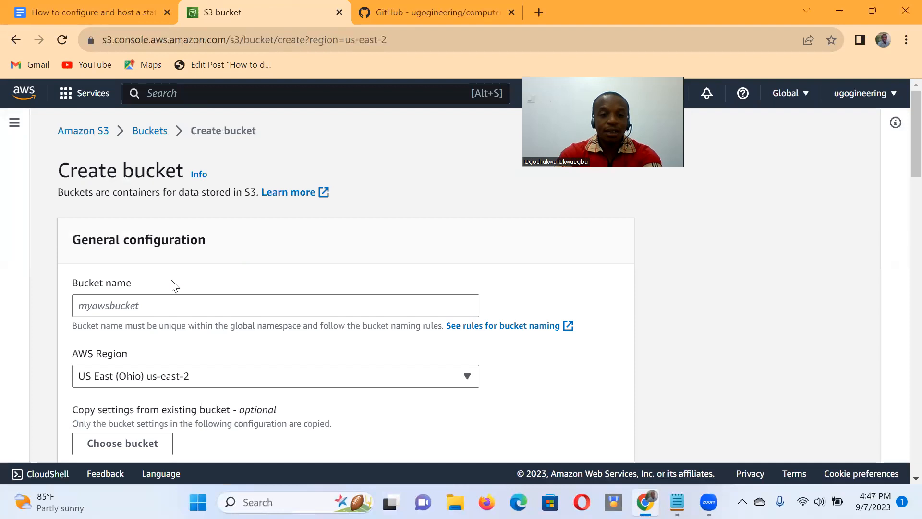
click(172, 307)
text(mycomputershop-com)
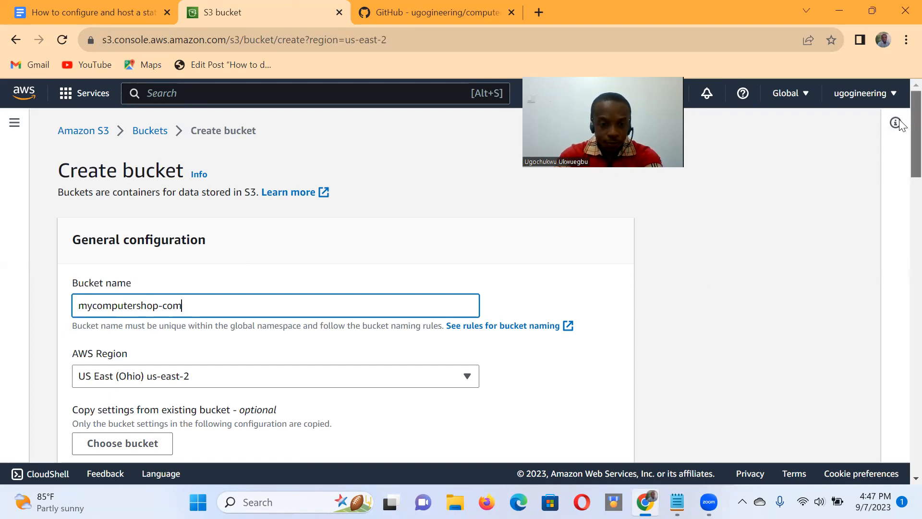
Turn off Block all public access for the new bucket and acknowledge that its objects might become public.
scroll(903, 146, down, 2)
drag(903, 147, 900, 253)
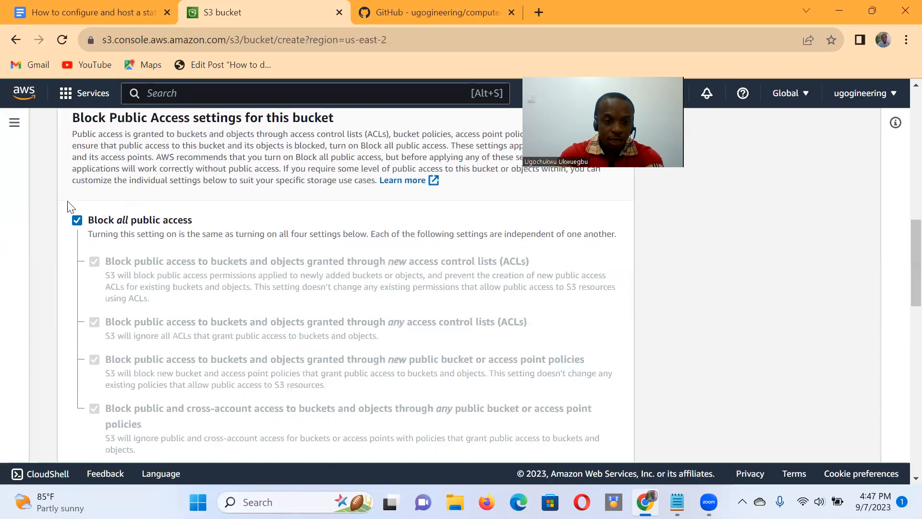
click(78, 221)
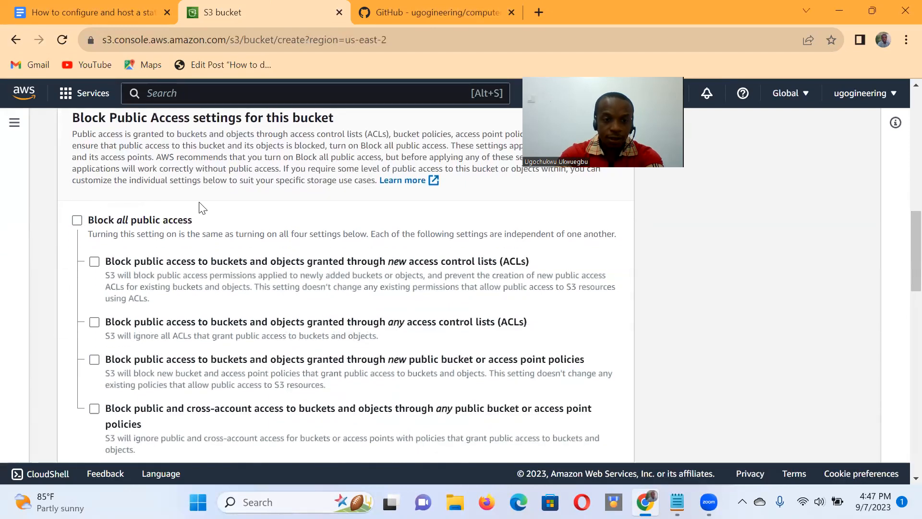
drag(901, 237, 903, 289)
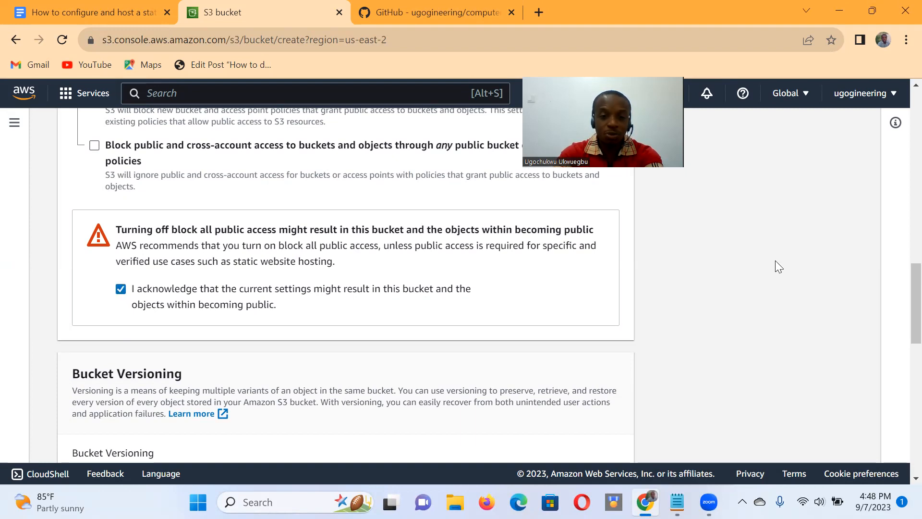
Create the bucket with the remaining settings at their defaults and open mycomputershop-com.
drag(902, 284, 903, 414)
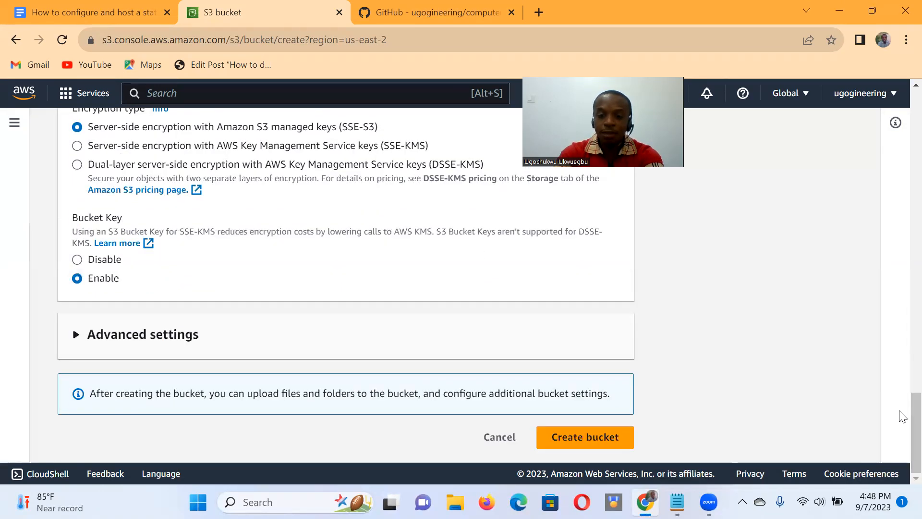
click(566, 436)
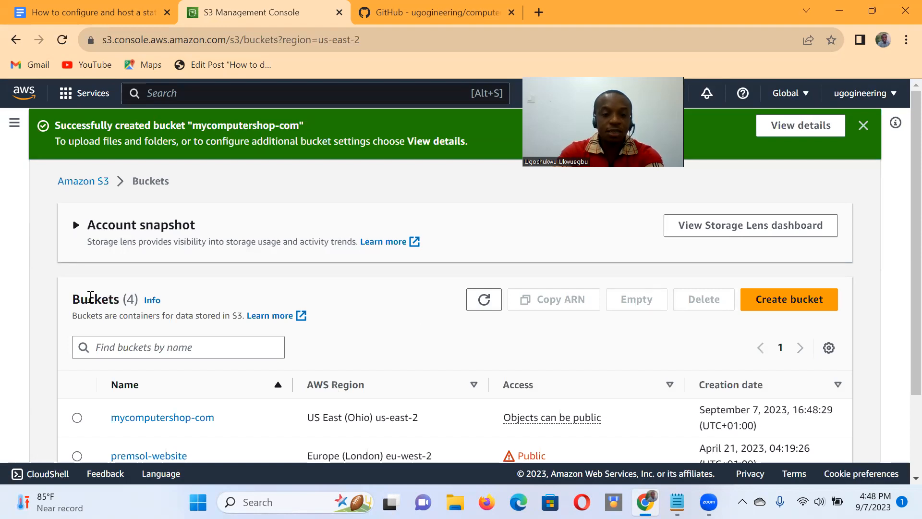
click(178, 418)
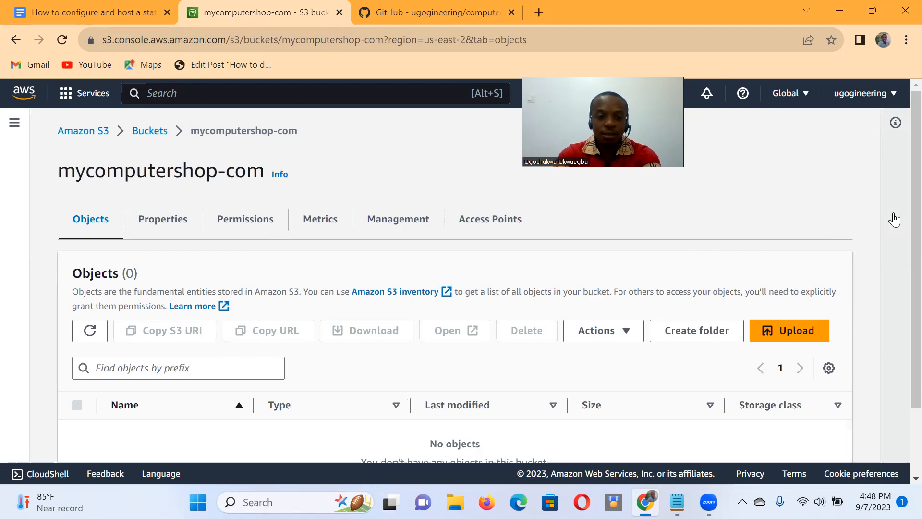
Switch to the computershop3 repository on GitHub and examine its file list and README.
click(389, 7)
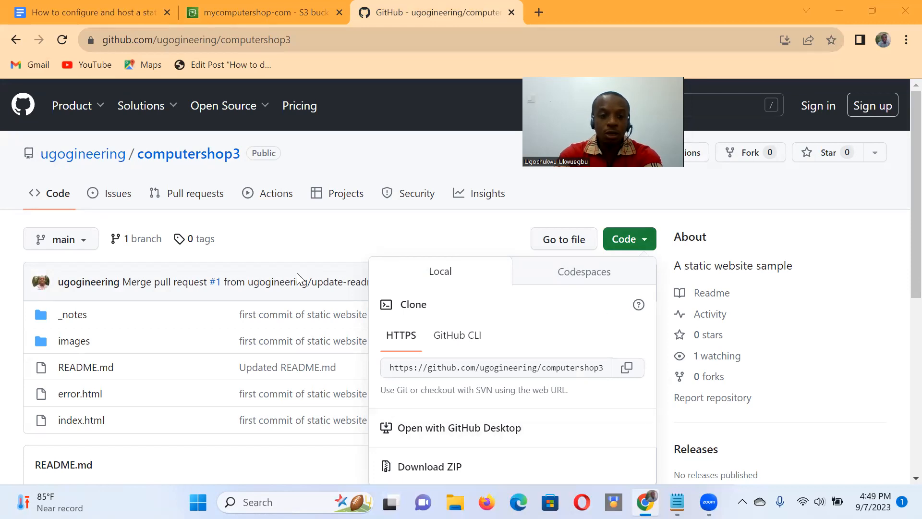
click(460, 247)
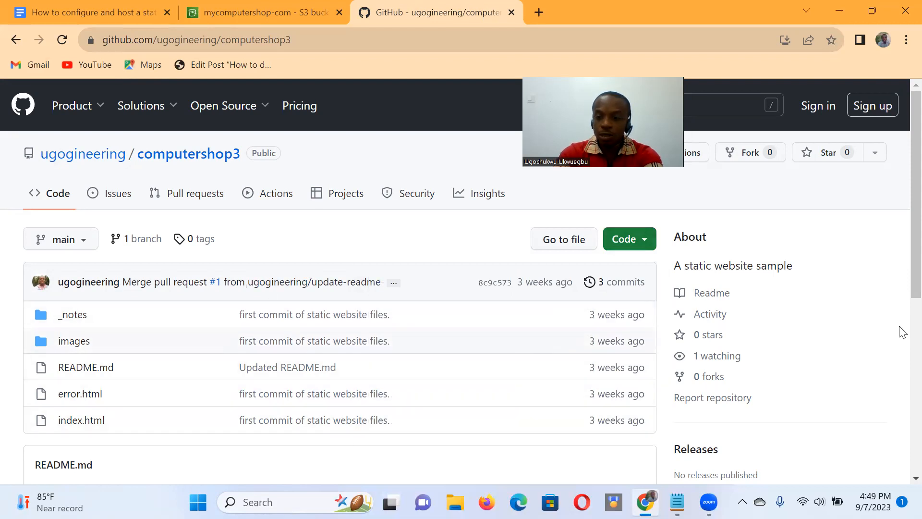
scroll(902, 267, down, 3)
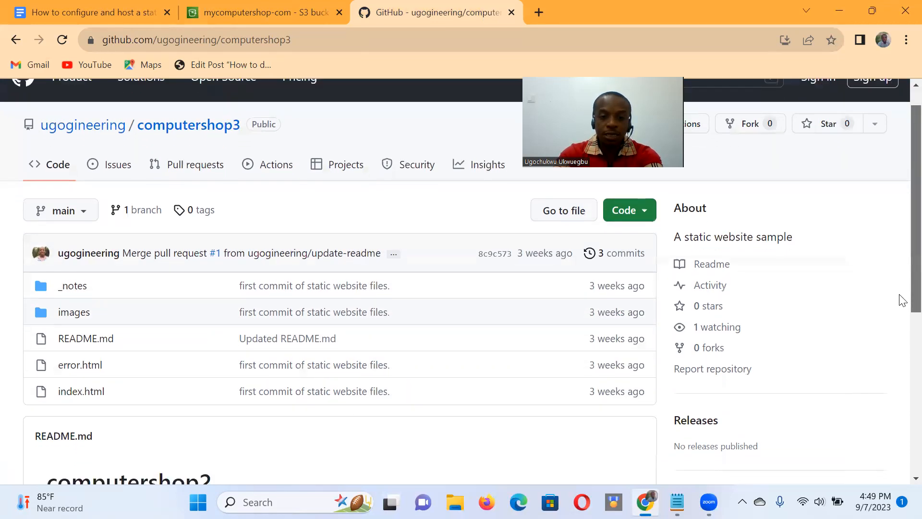
scroll(901, 365, down, 2)
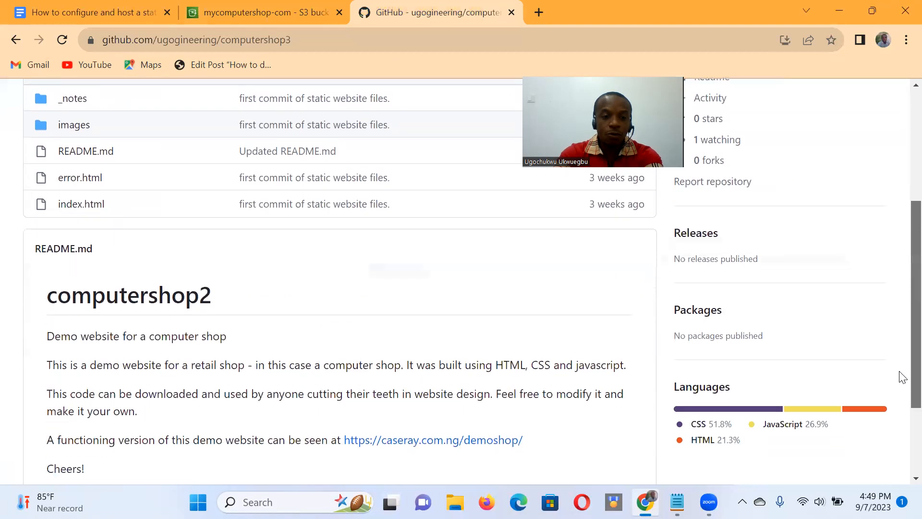
scroll(898, 383, down, 1)
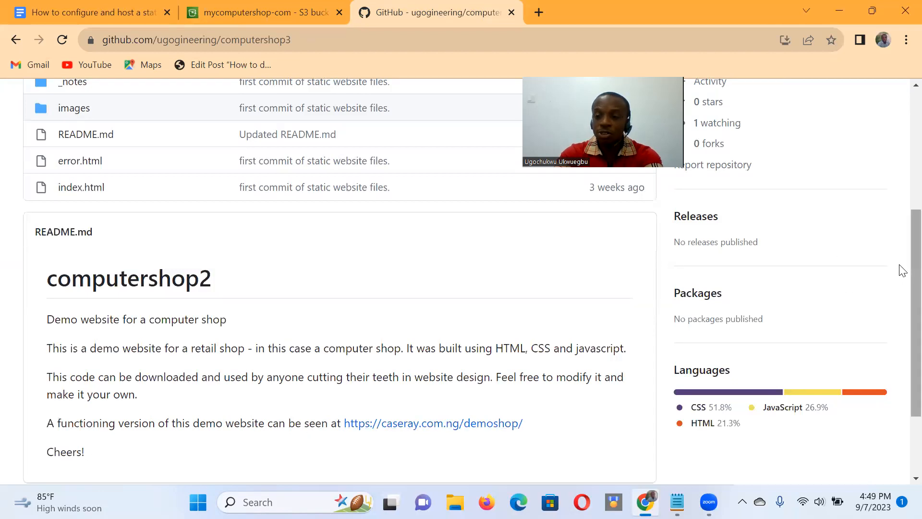
scroll(900, 240, up, 2)
scroll(900, 224, down, 1)
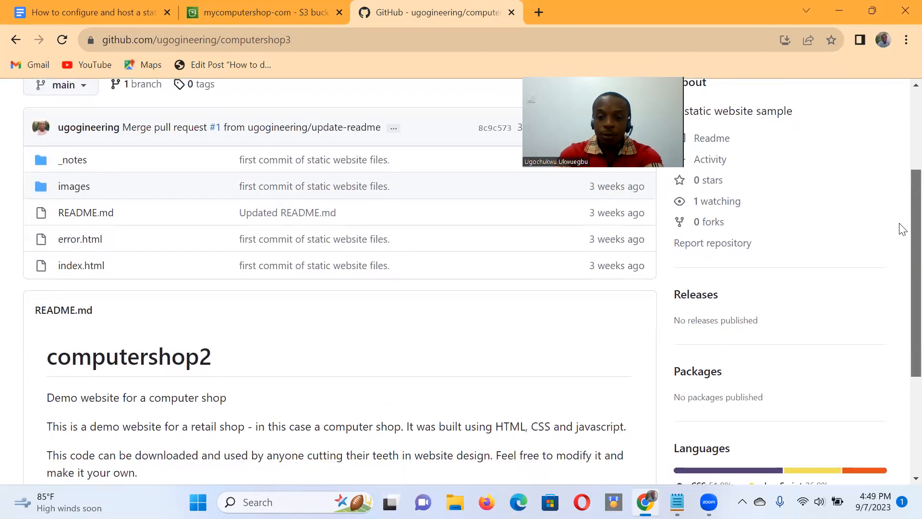
scroll(901, 231, up, 3)
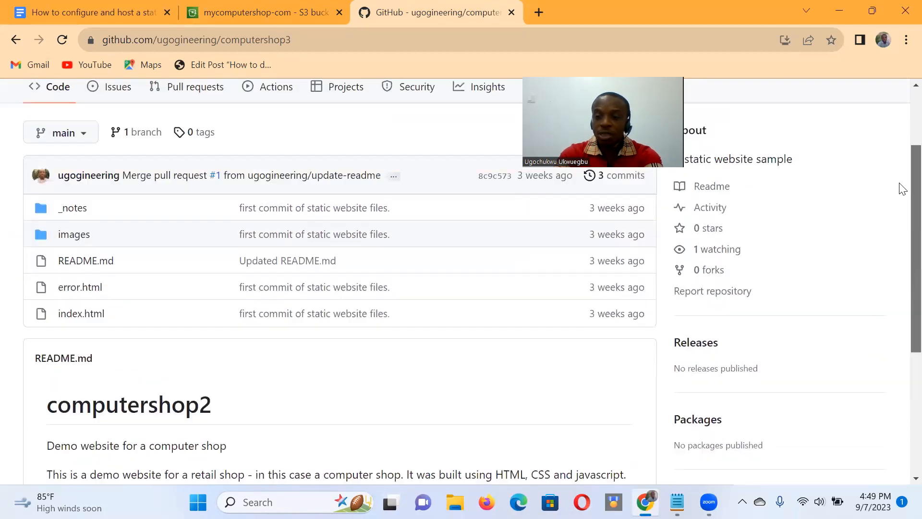
scroll(902, 158, up, 1)
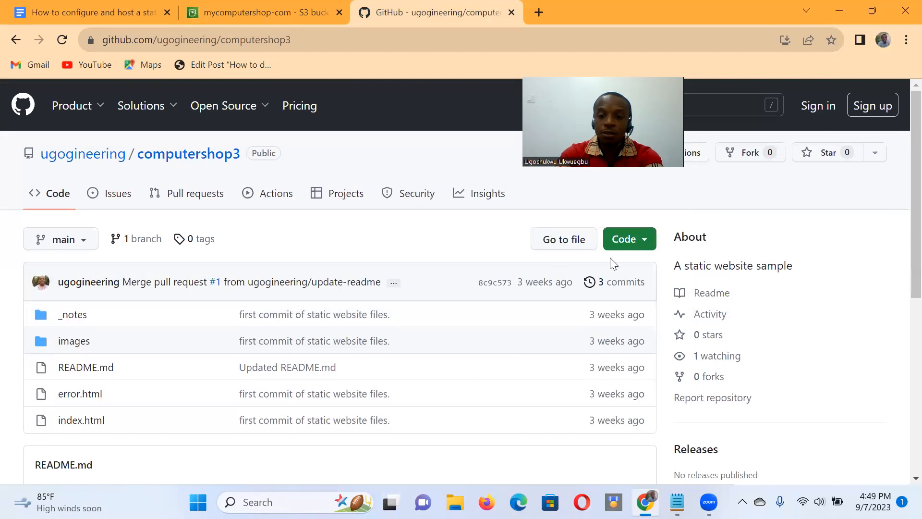
Download the computershop3 repository as a ZIP and show the downloaded file in its folder.
click(646, 240)
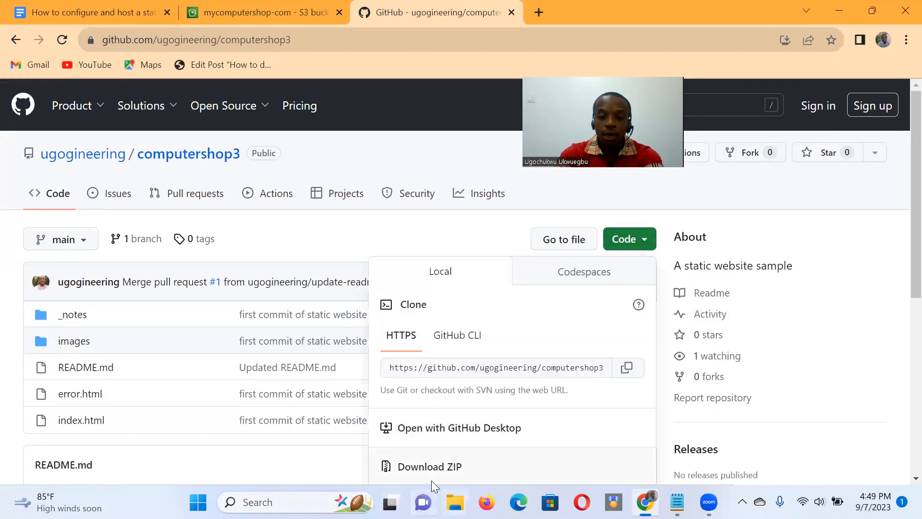
click(422, 468)
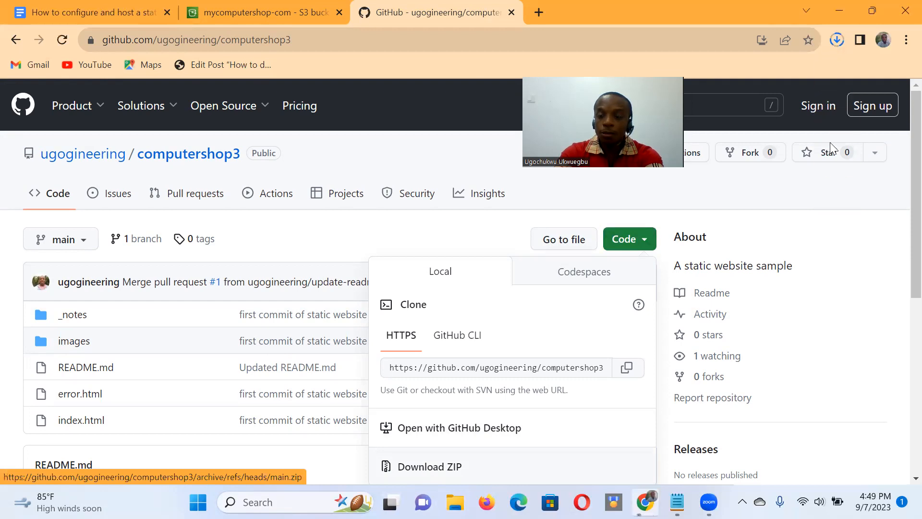
click(837, 40)
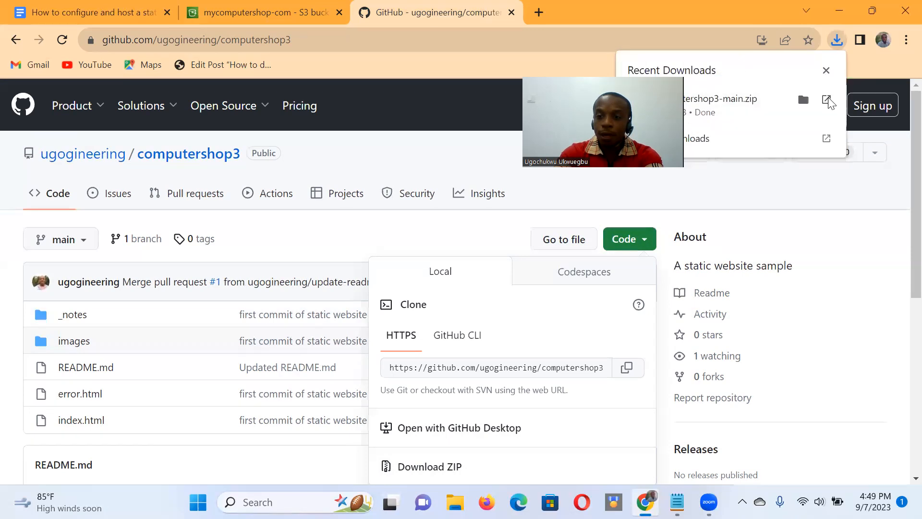
click(801, 99)
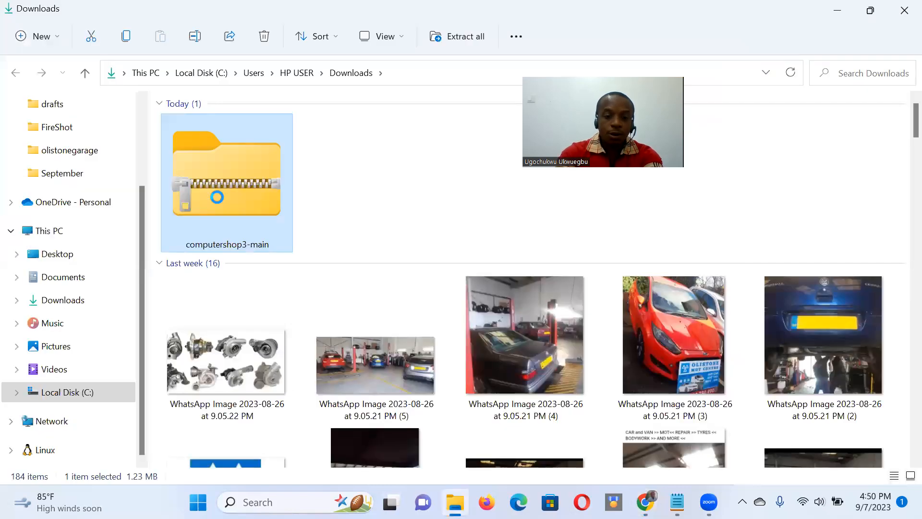
Move the computershop3-main ZIP from Downloads to the Desktop, replacing the existing file of the same name.
key(ctrl+x)
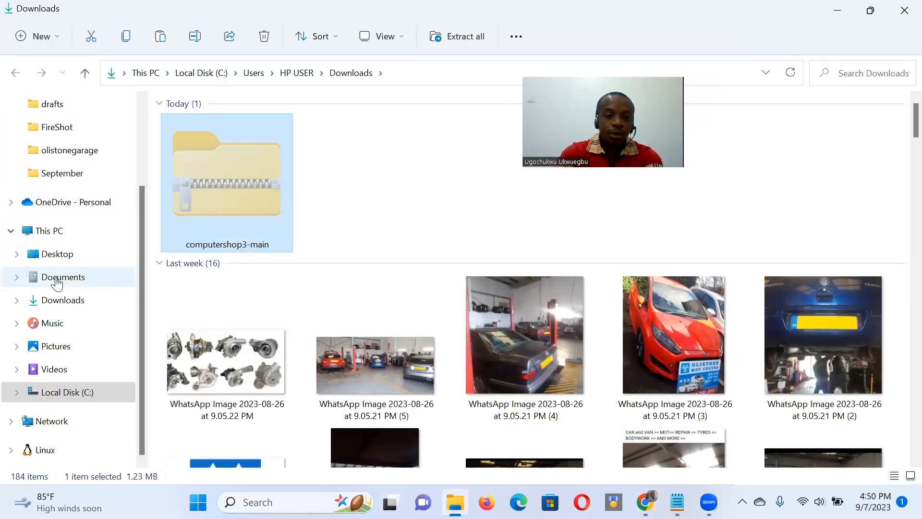
click(51, 263)
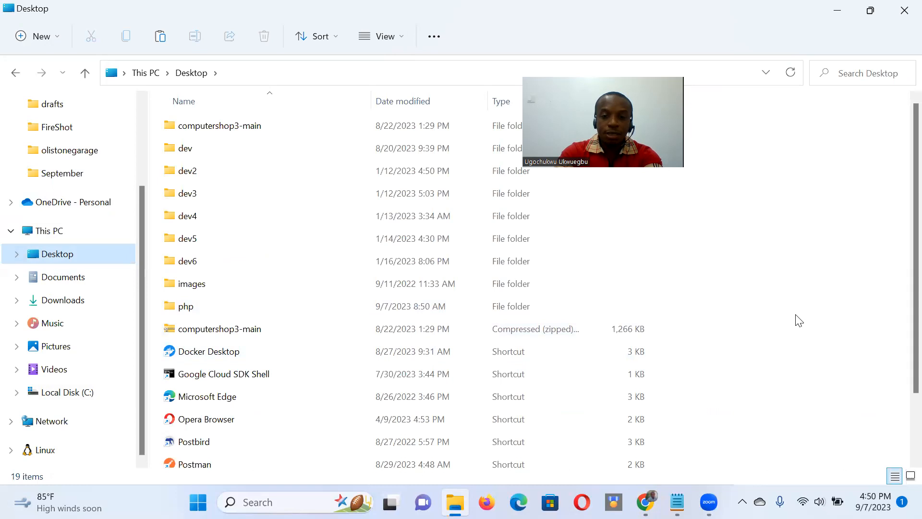
key(ctrl+v)
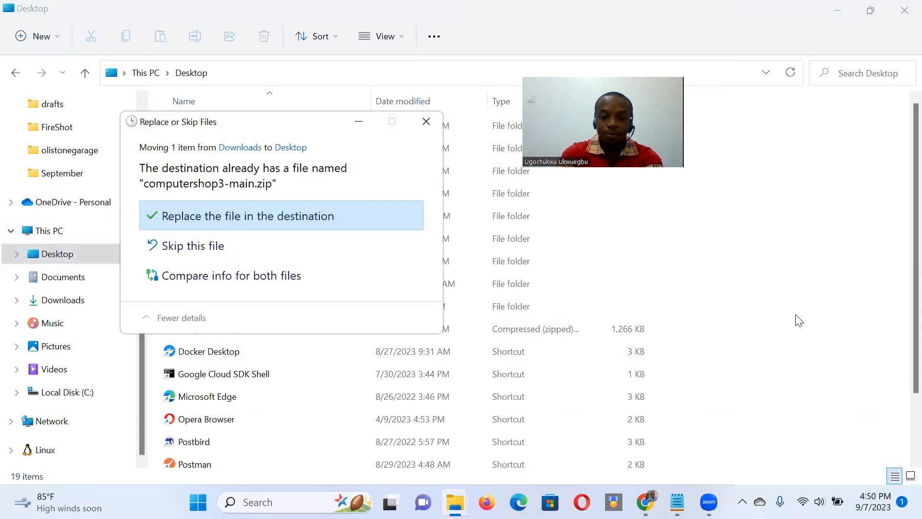
click(213, 225)
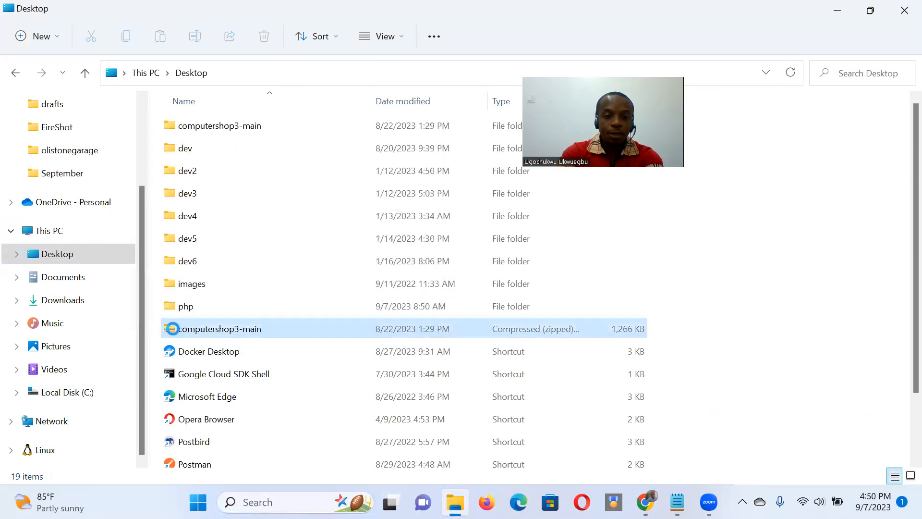
key(Delete)
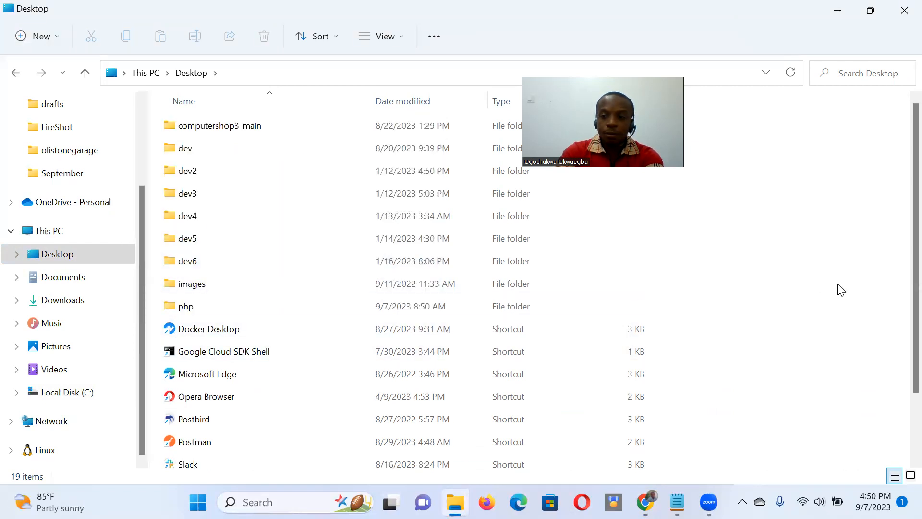
Extract the computershop3-main ZIP to a Desktop folder named computershop3-master and open the computershop3-main folder inside it.
scroll(901, 331, down, 1)
scroll(899, 342, up, 1)
scroll(899, 348, down, 1)
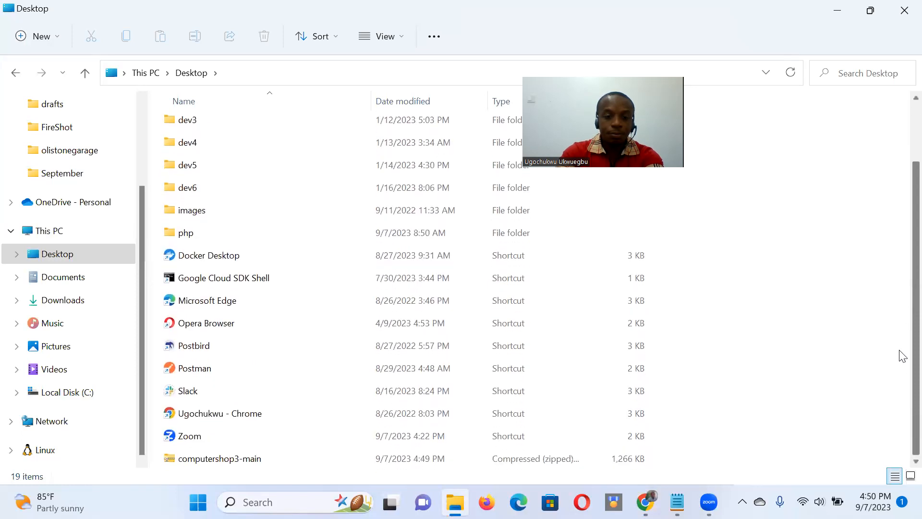
click(171, 457)
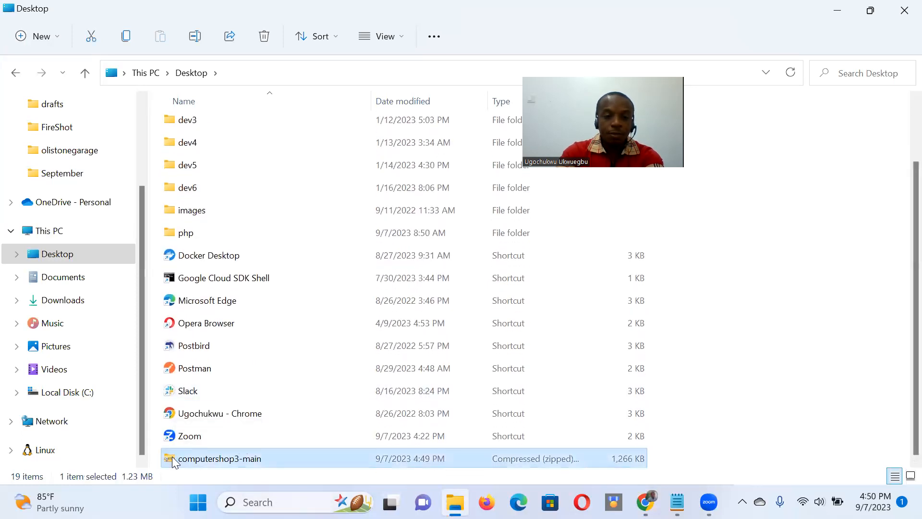
right_click(173, 457)
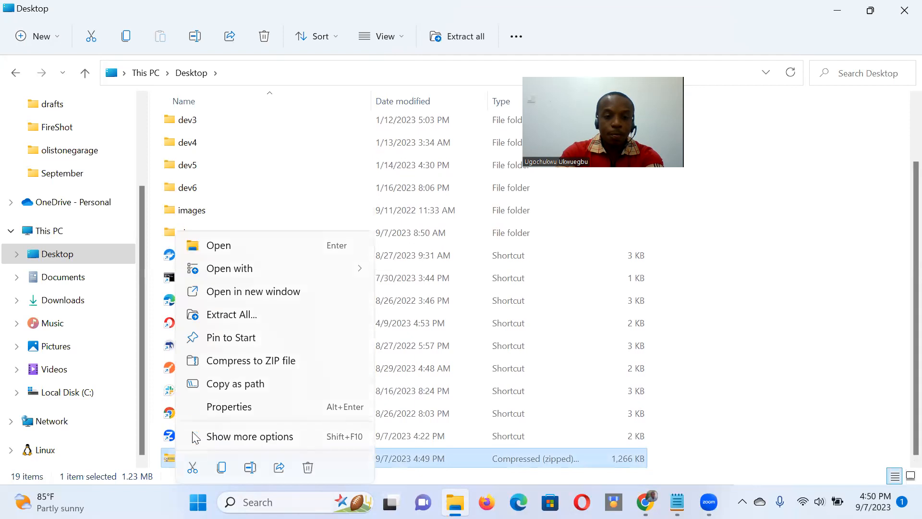
click(233, 315)
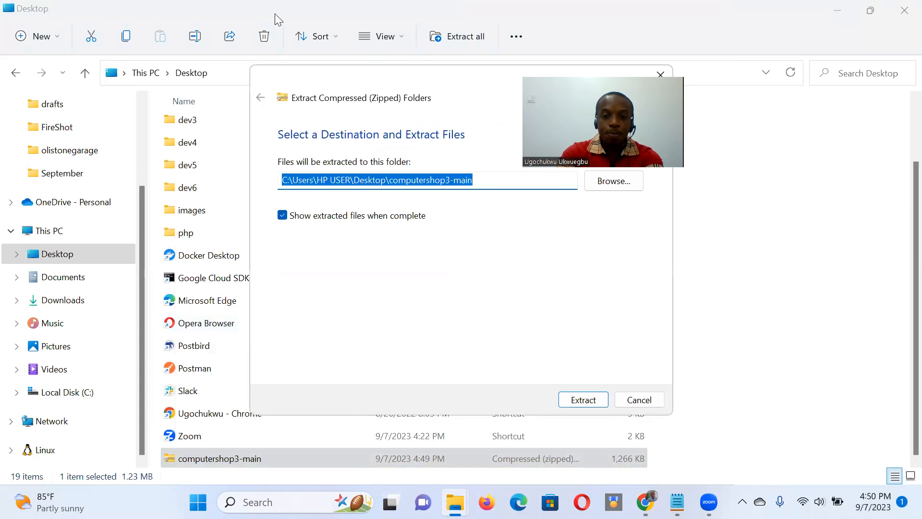
drag(359, 77, 368, 154)
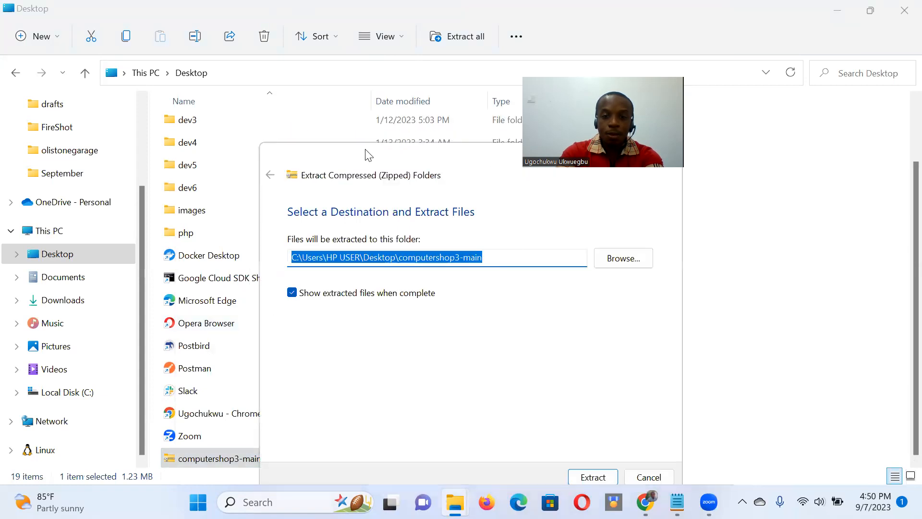
click(579, 257)
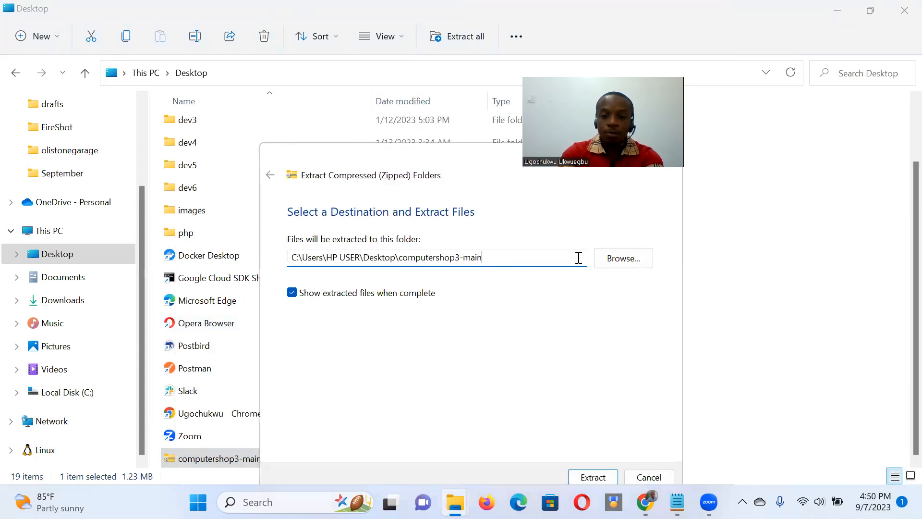
key(BackSpace)
key(BackSpace)
text(ster)
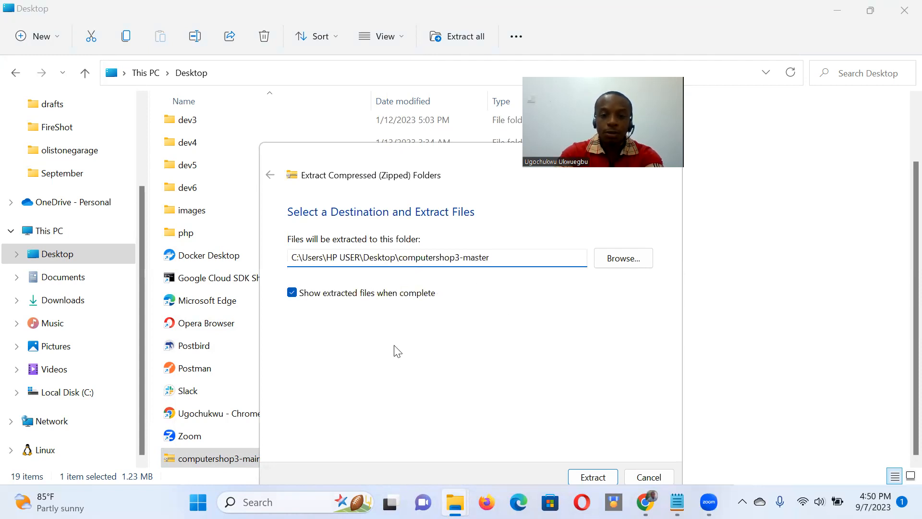
click(592, 475)
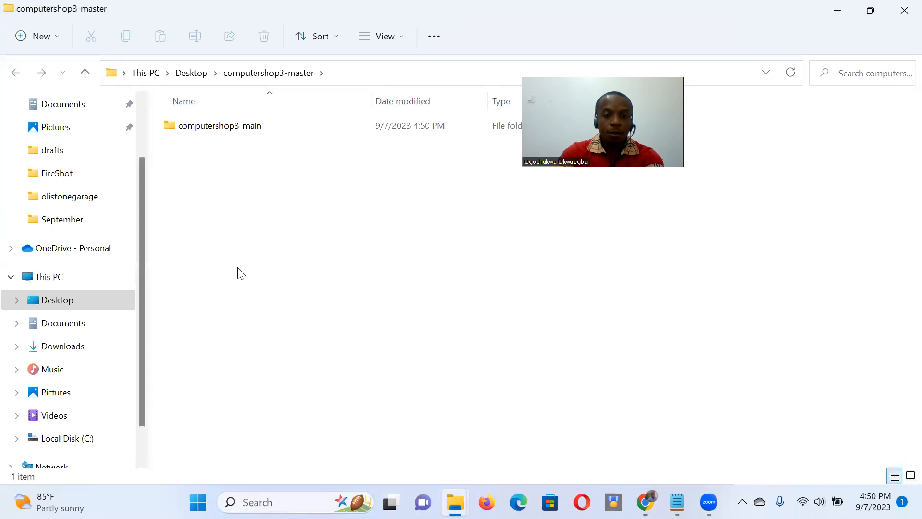
click(166, 124)
double_click(167, 124)
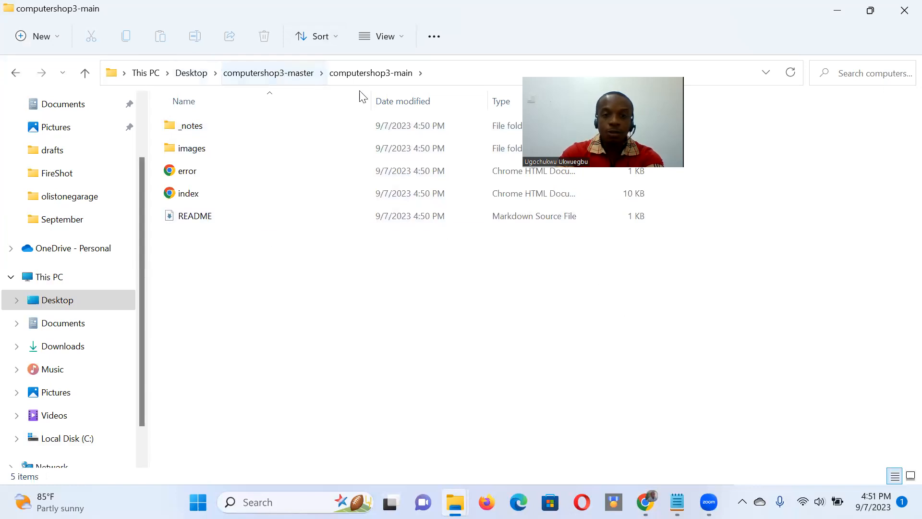
Switch back to the S3 console in Chrome and start an upload to the mycomputershop-com bucket.
click(870, 10)
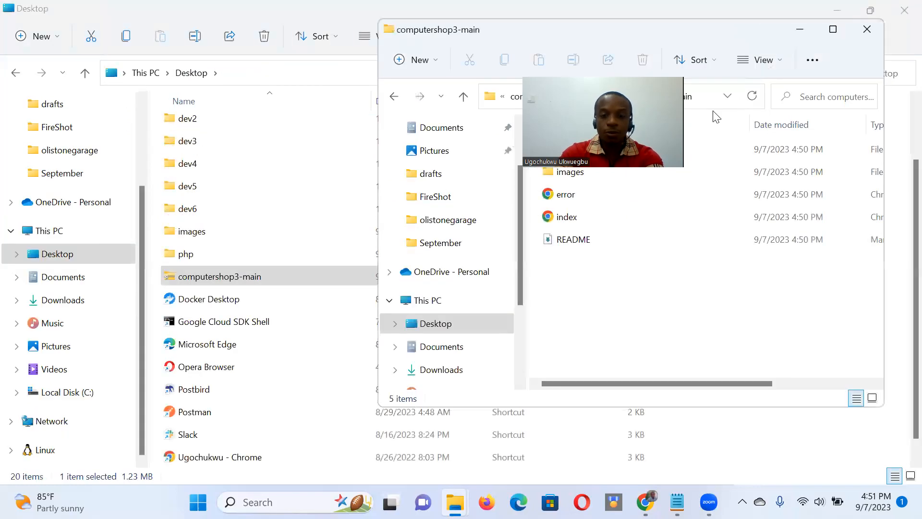
key(alt+Tab)
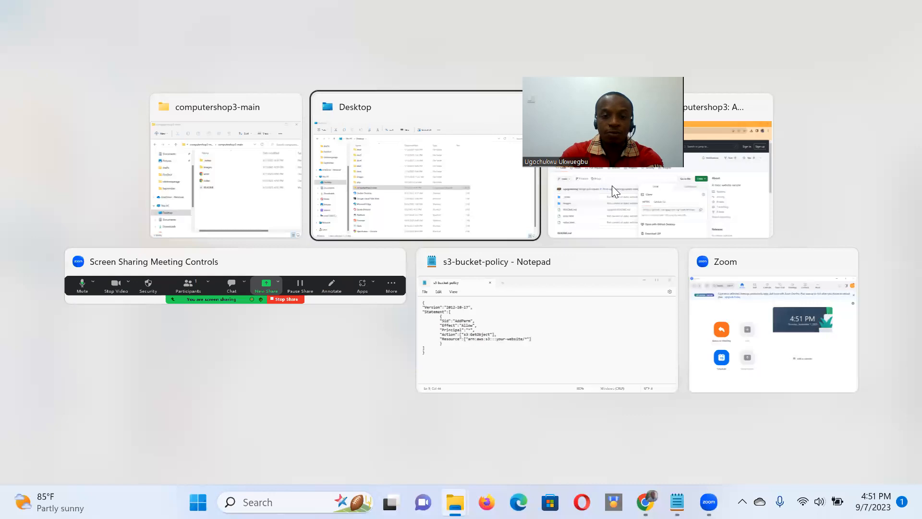
key(alt+Tab)
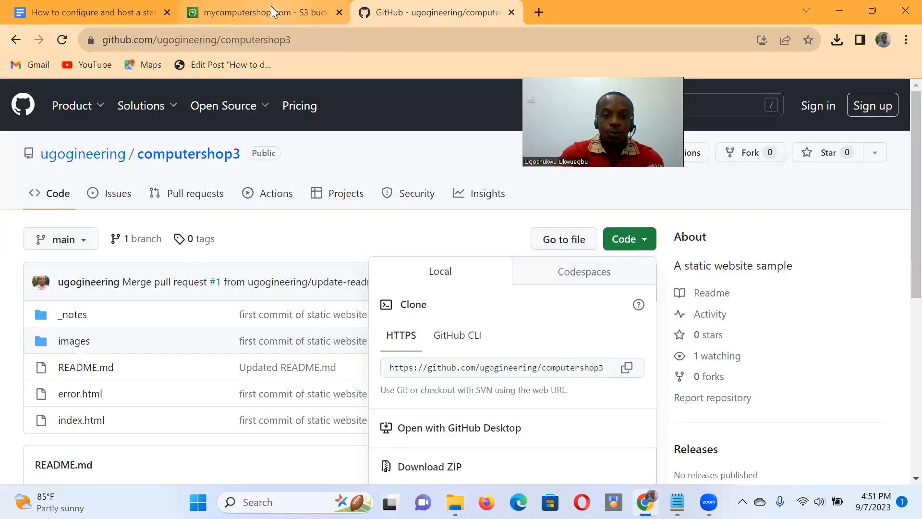
click(270, 6)
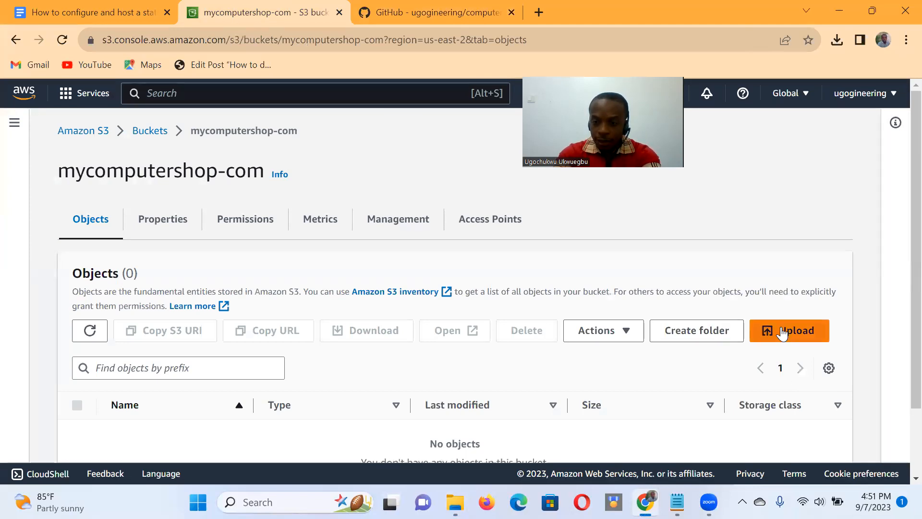
scroll(899, 381, down, 1)
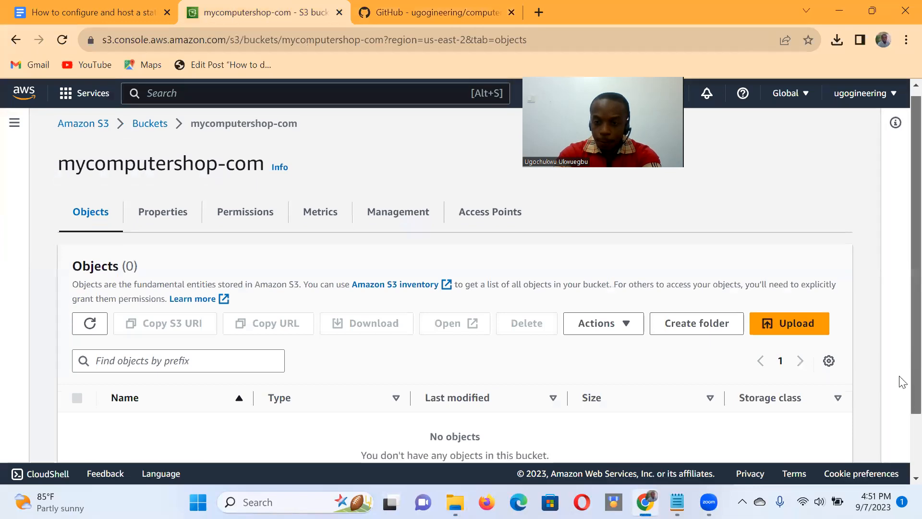
click(783, 296)
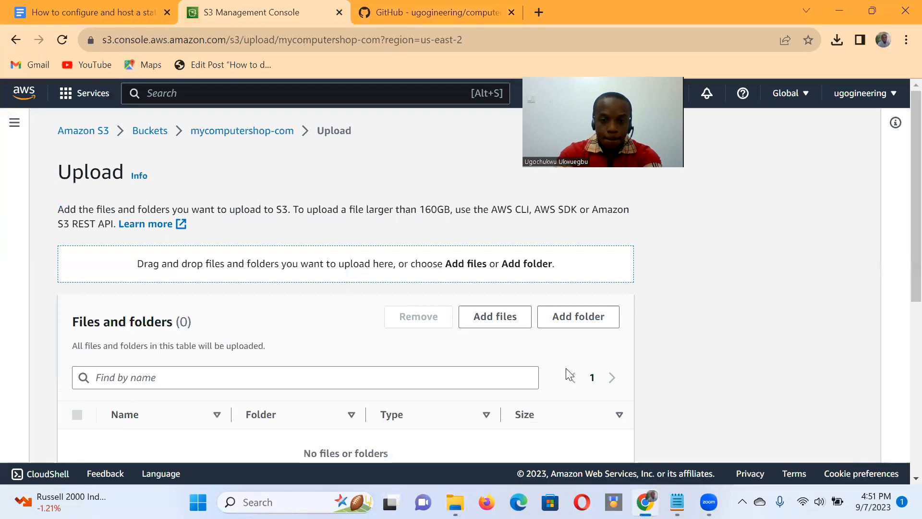
Add the error and index files from computershop3-main, inside computershop3-master on the Desktop, to the upload list.
click(491, 318)
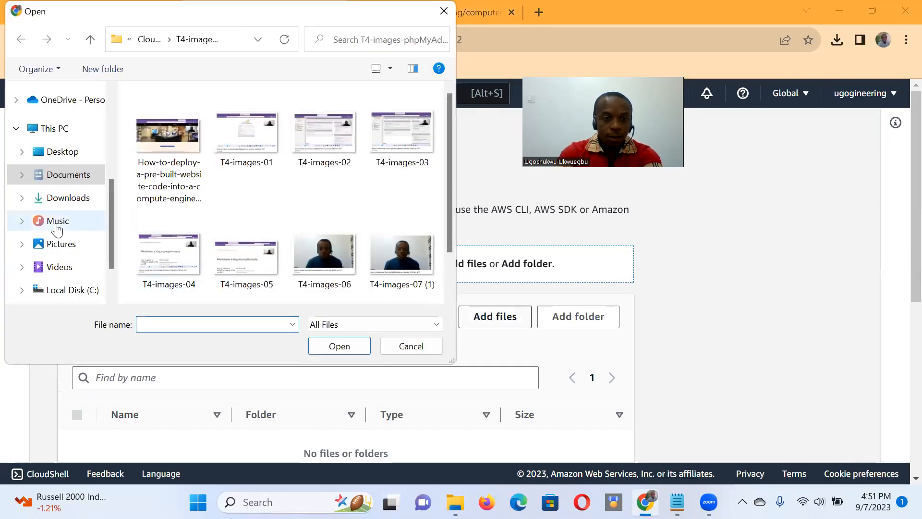
click(56, 153)
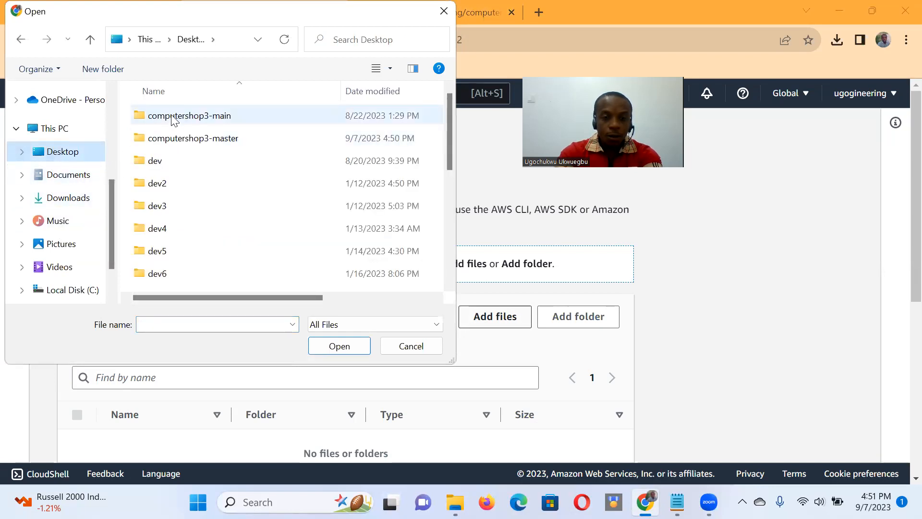
double_click(151, 139)
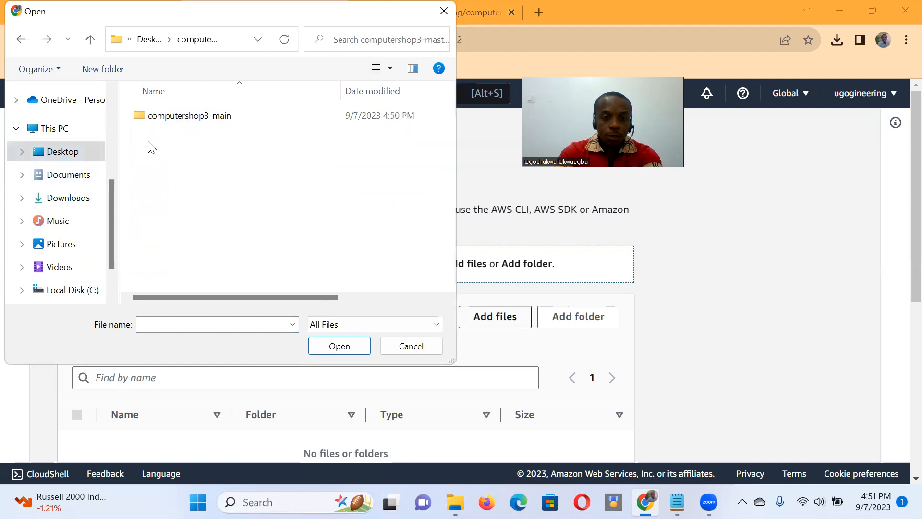
double_click(150, 120)
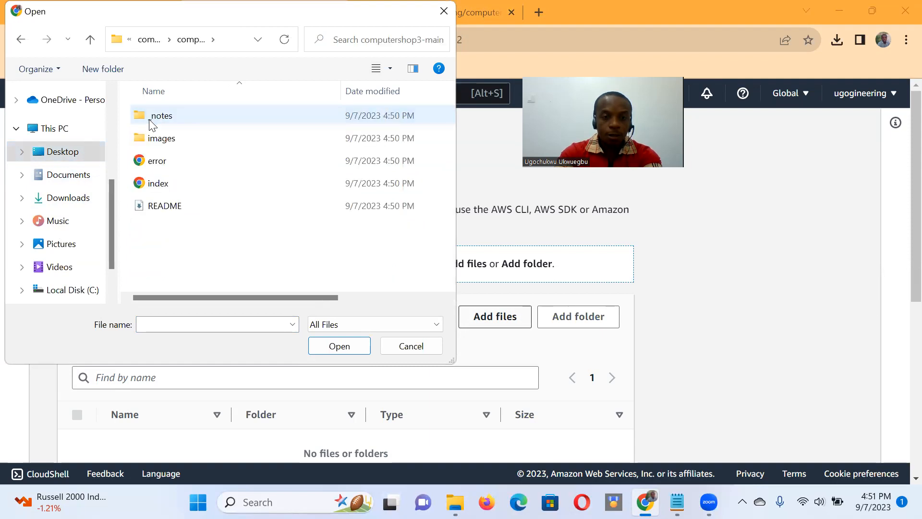
click(161, 166)
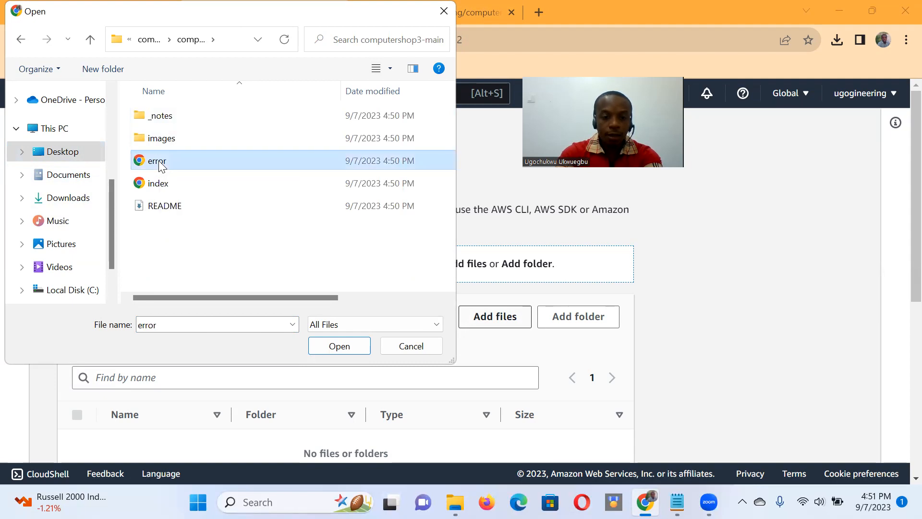
ctrl+click(160, 184)
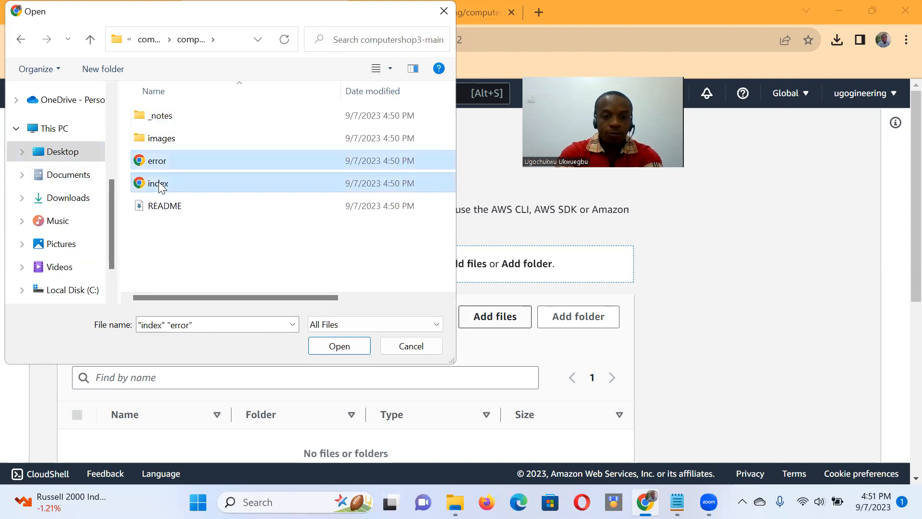
click(340, 346)
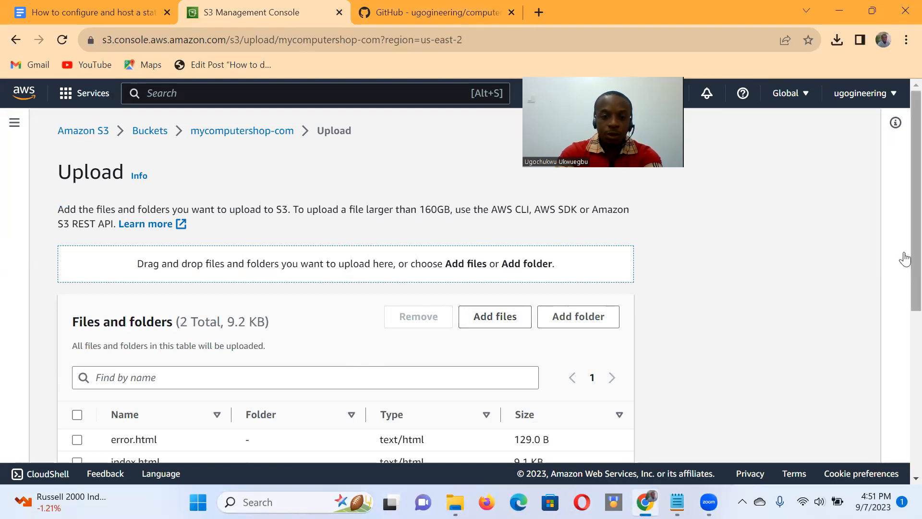
Add the images folder from computershop3-main to the upload list and allow the browser to upload its files.
click(582, 319)
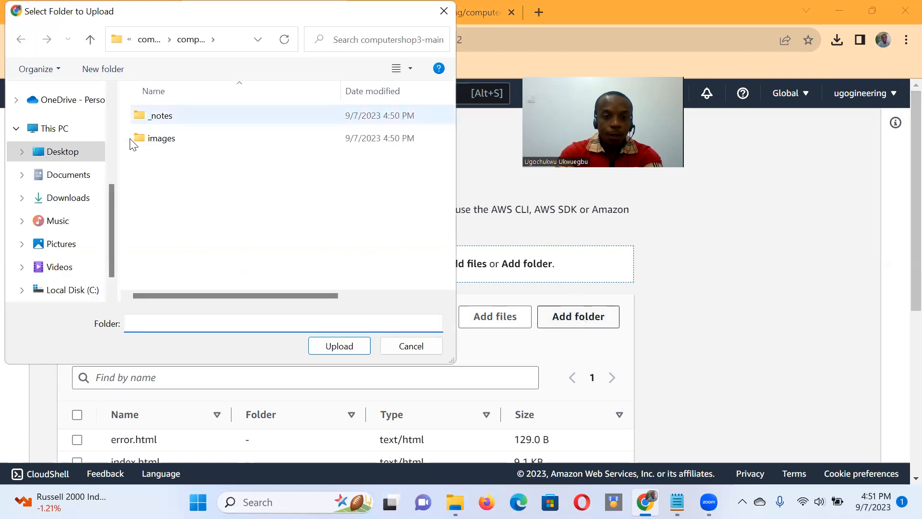
click(138, 141)
click(330, 348)
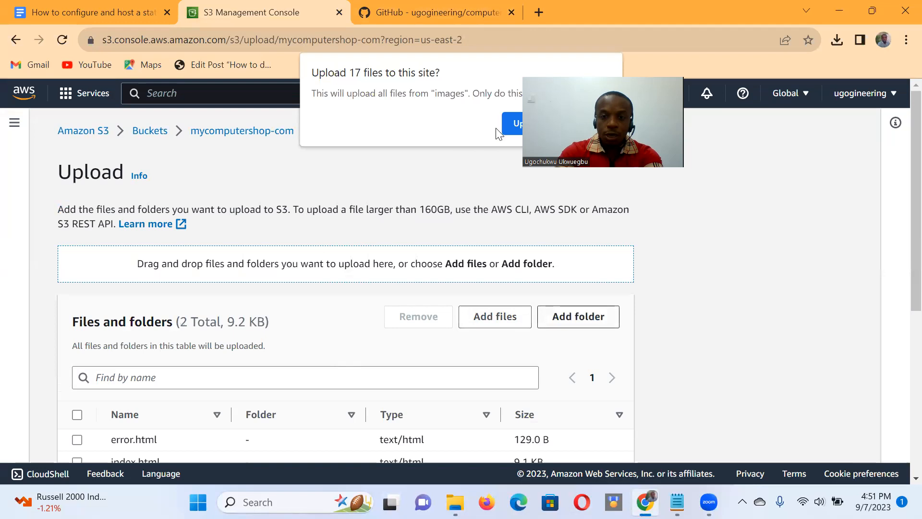
click(511, 123)
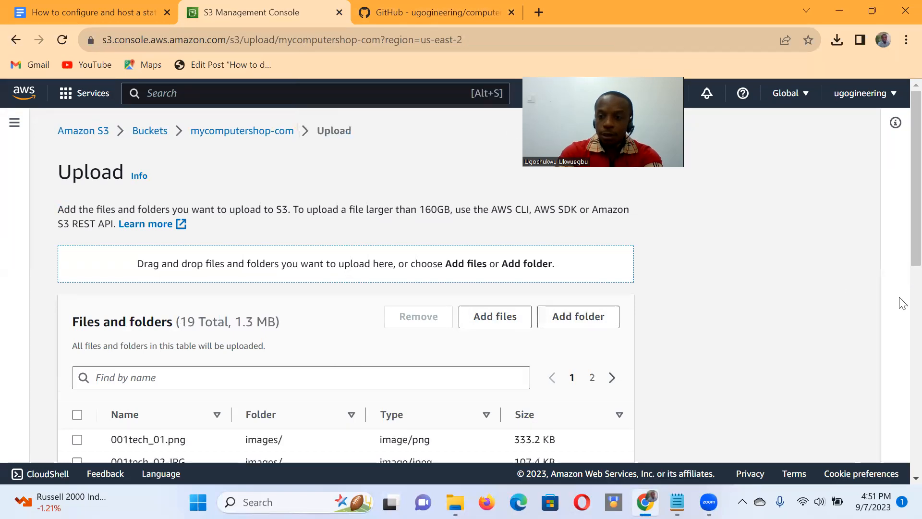
Review the listed files and upload them all to s3://mycomputershop-com with the default permissions and properties.
scroll(903, 235, down, 4)
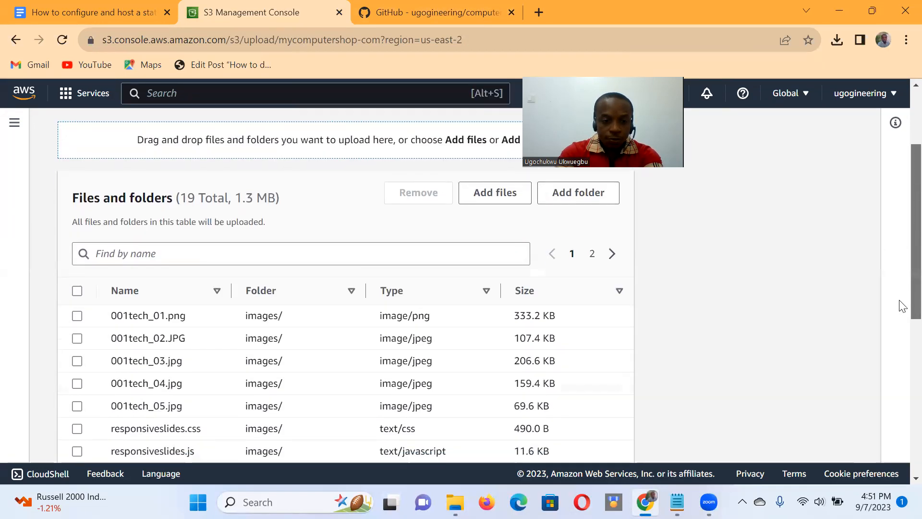
scroll(903, 324, down, 4)
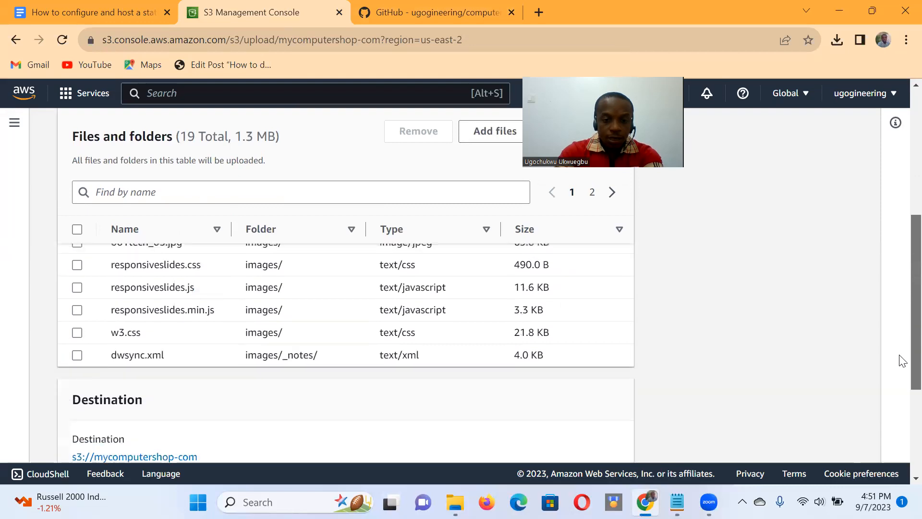
scroll(902, 424, down, 2)
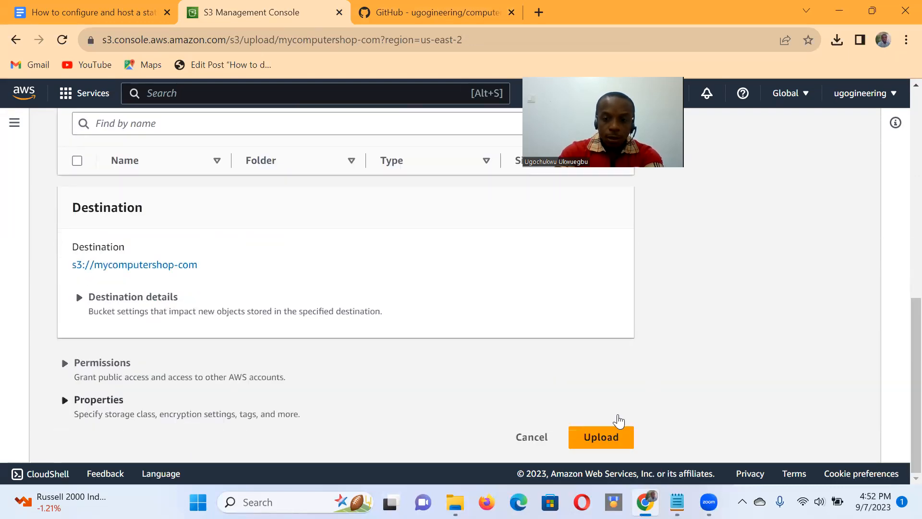
click(604, 439)
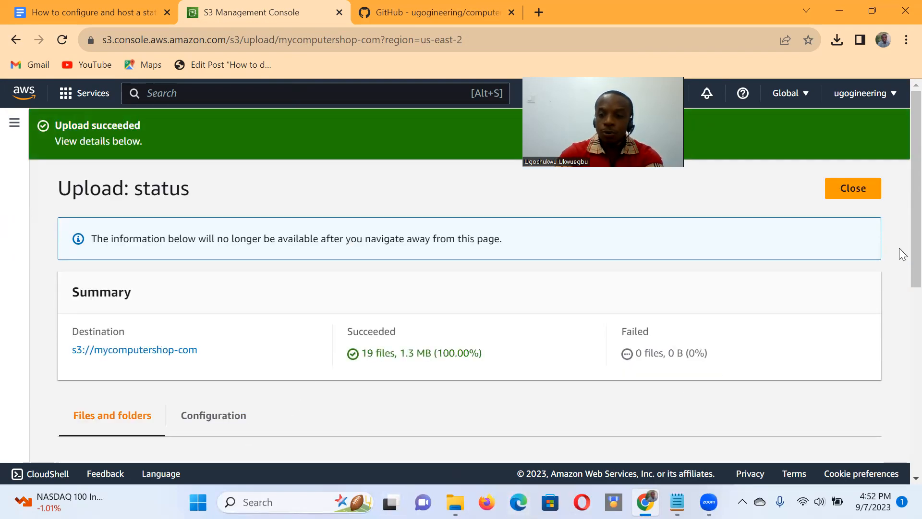
Examine the upload status of the files, then open the mycomputershop-com bucket and check its object list.
scroll(899, 236, down, 3)
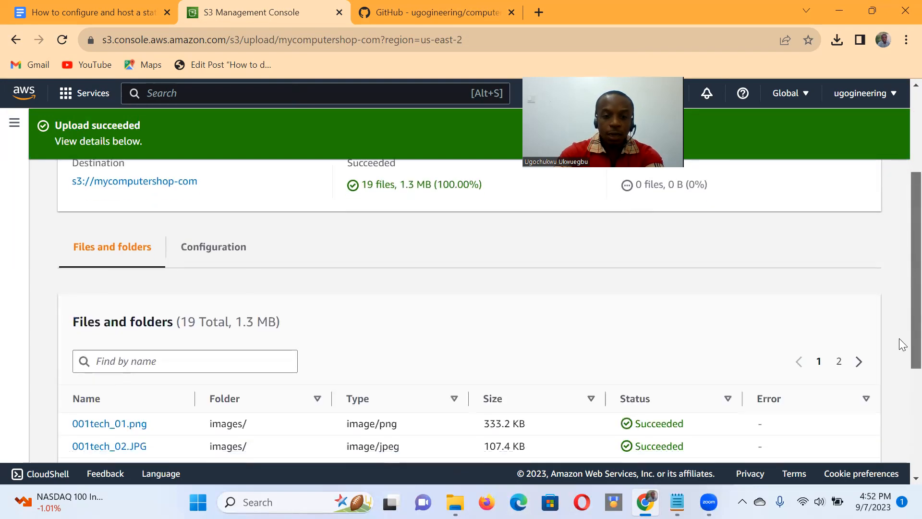
scroll(899, 338, down, 5)
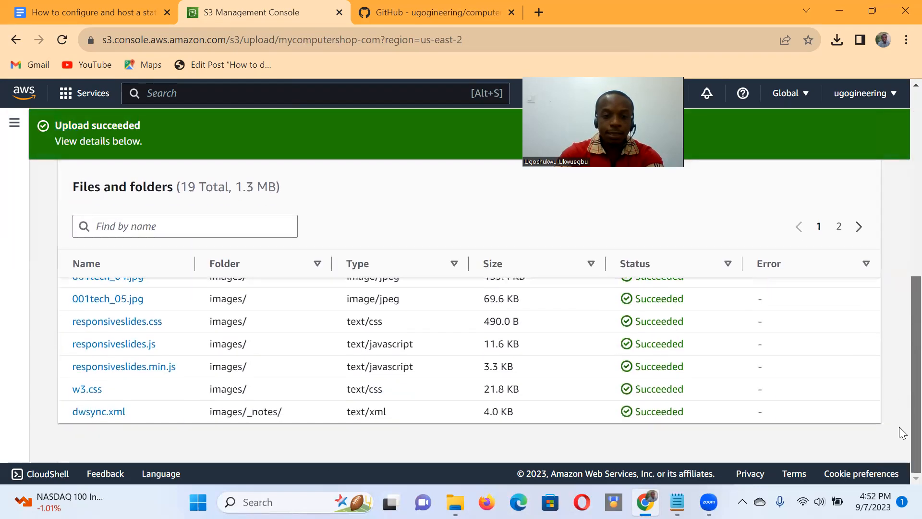
scroll(899, 426, up, 5)
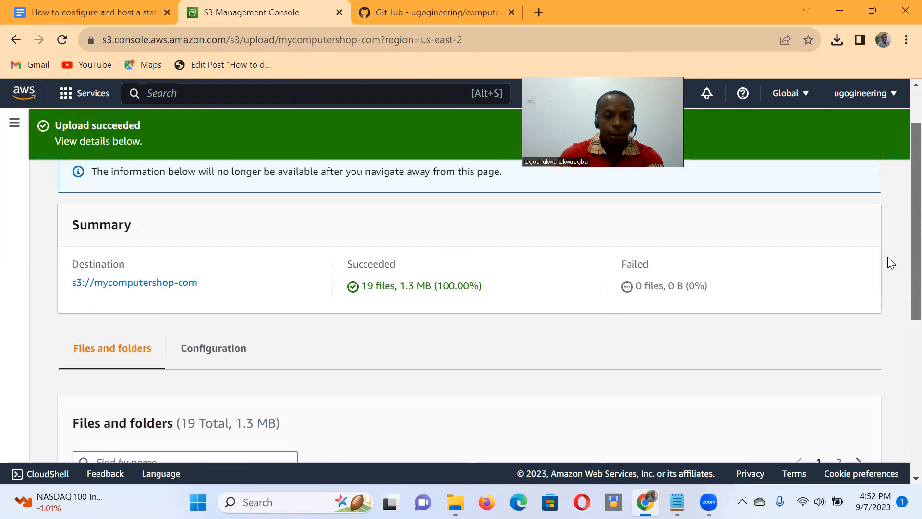
scroll(887, 257, up, 2)
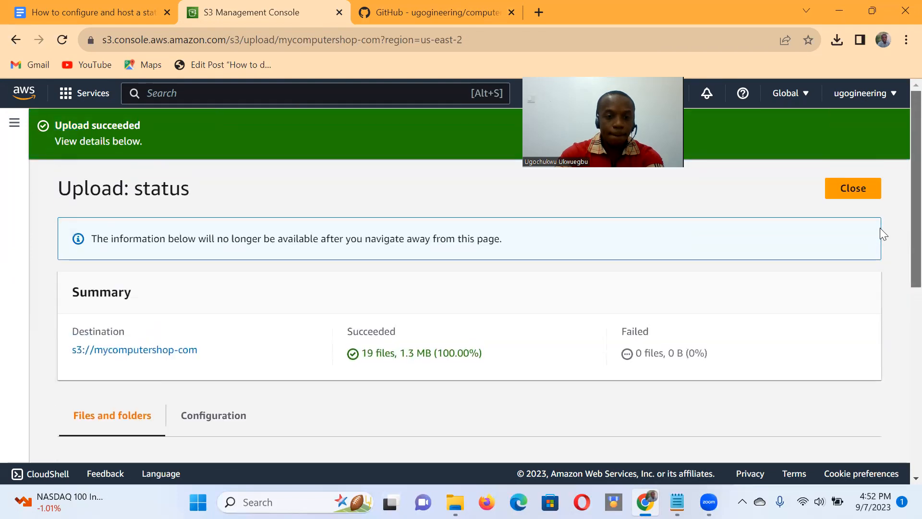
click(144, 353)
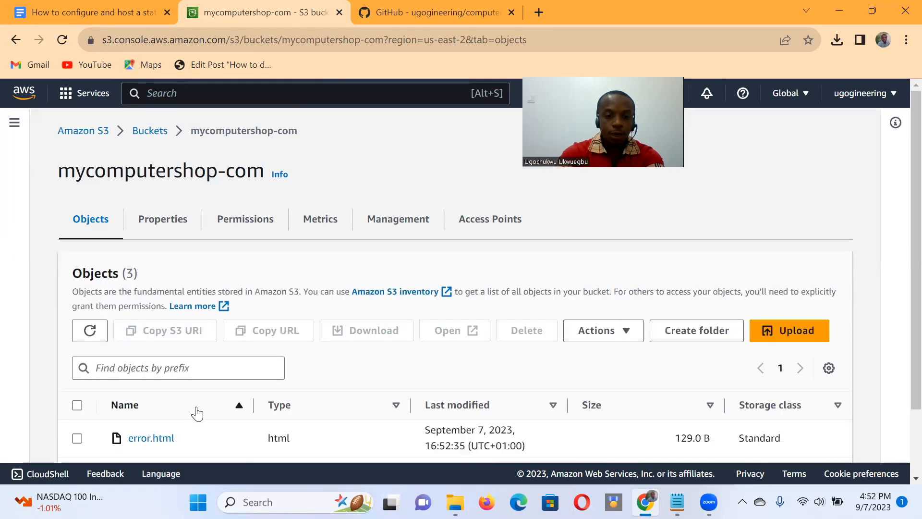
scroll(202, 403, down, 2)
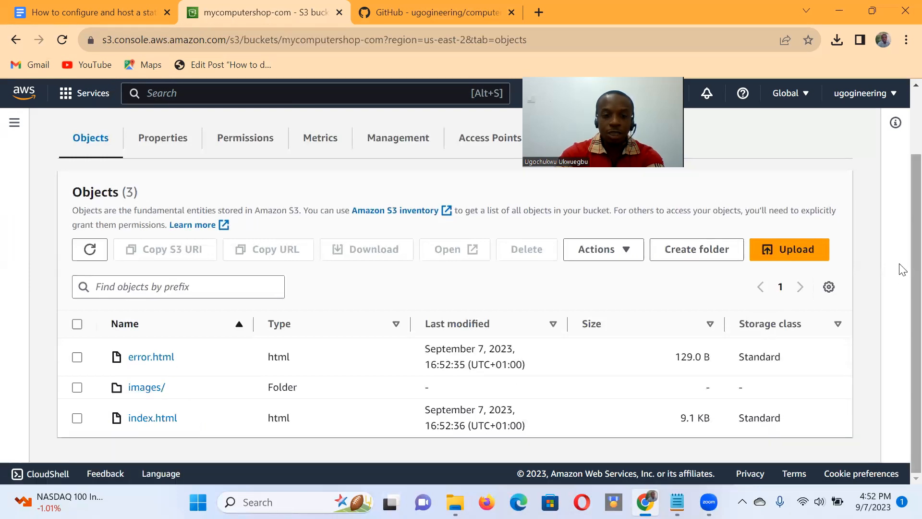
scroll(903, 227, up, 1)
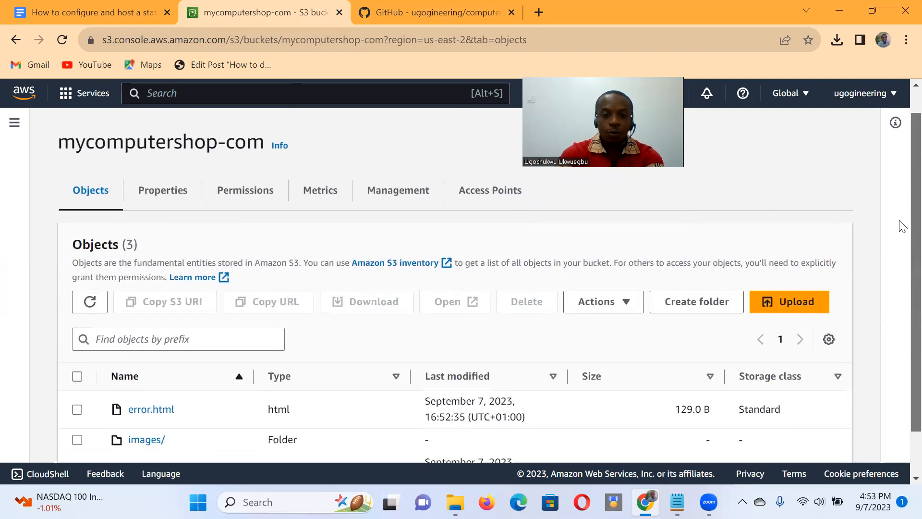
scroll(901, 216, up, 1)
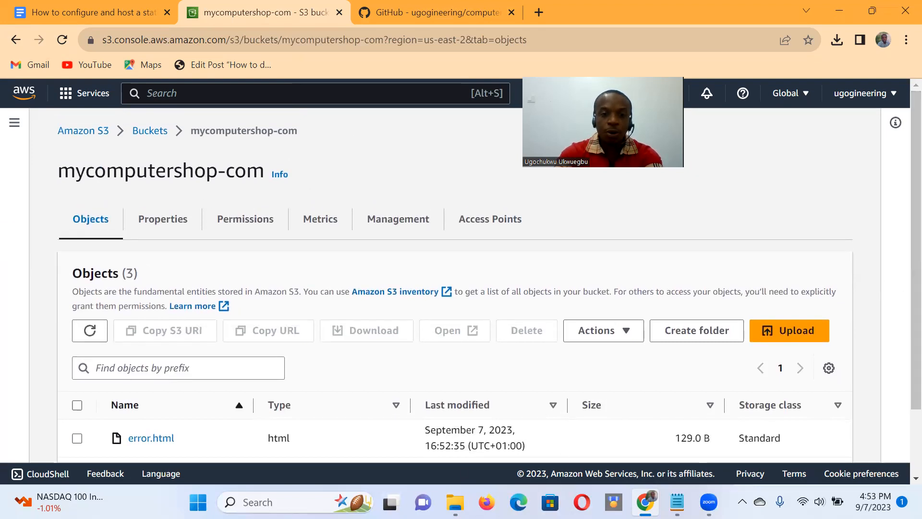
Show the bucket policy section in the bucket's permissions, then copy the entire JSON policy from s3-bucket-policy in Notepad.
click(250, 228)
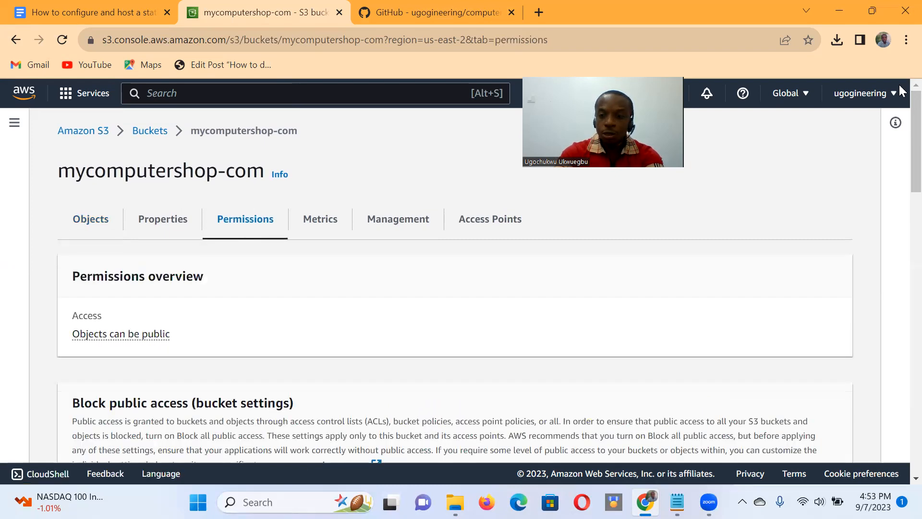
scroll(902, 117, down, 7)
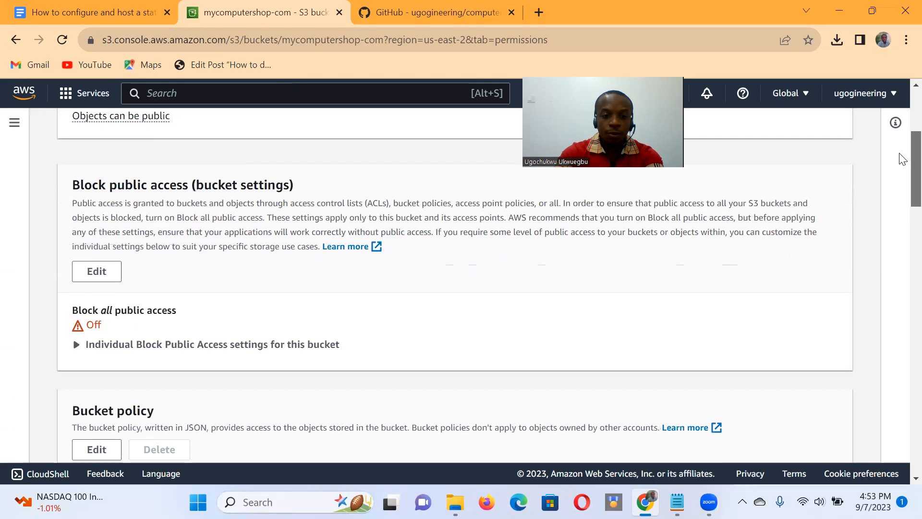
scroll(901, 192, down, 3)
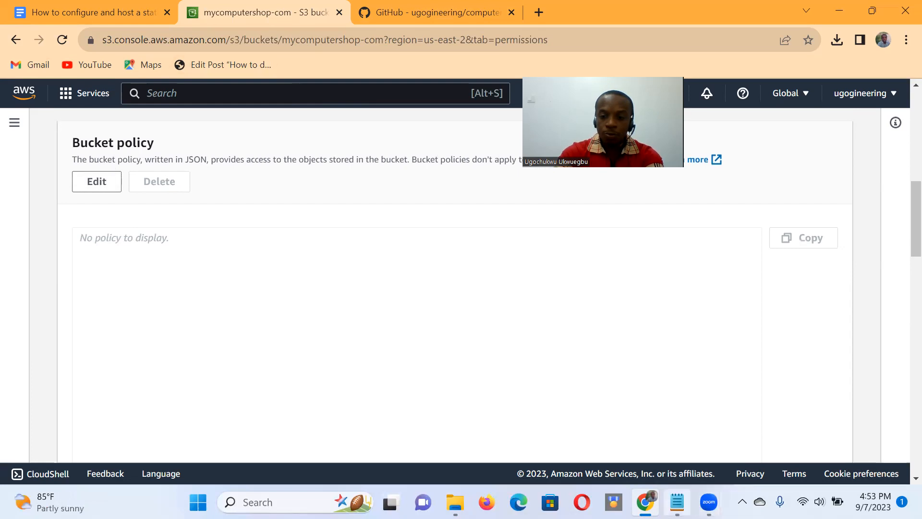
click(677, 502)
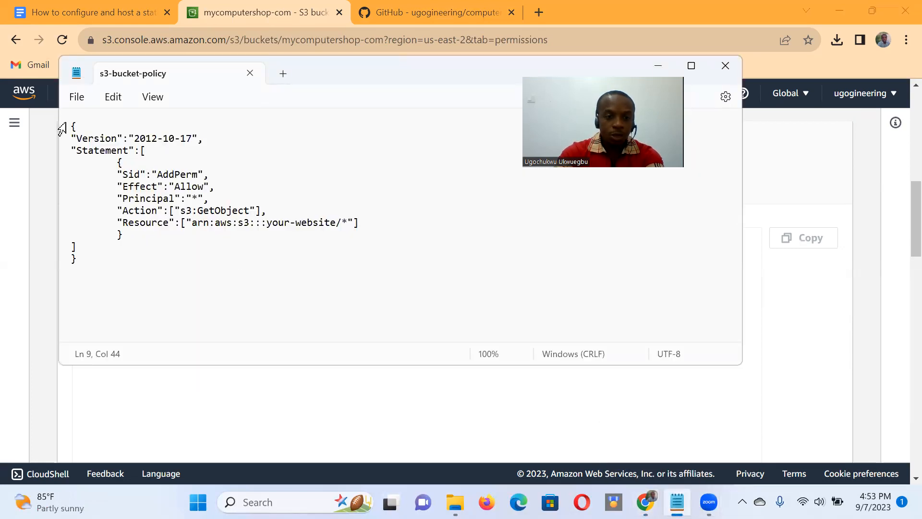
drag(72, 123, 107, 258)
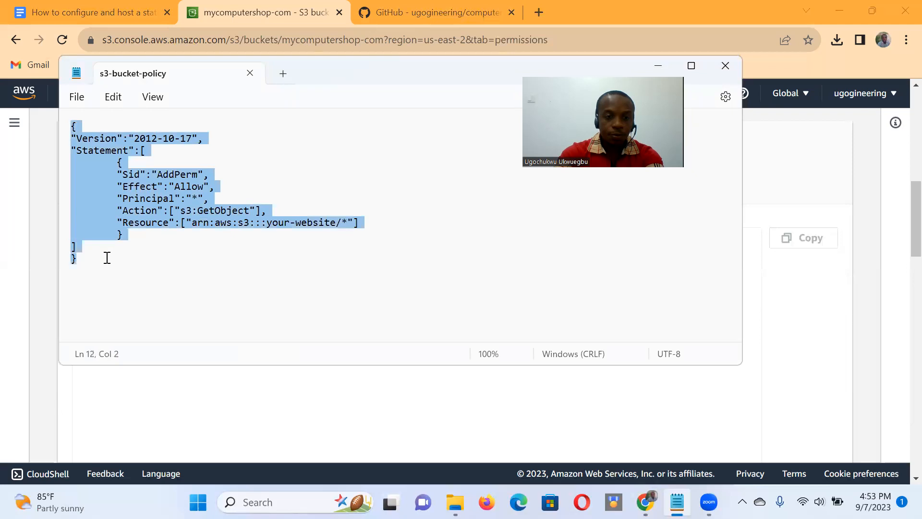
right_click(88, 163)
click(133, 241)
Open the mycomputershop-com bucket policy for editing in the S3 console and paste the copied JSON policy into the editor.
click(390, 429)
click(101, 182)
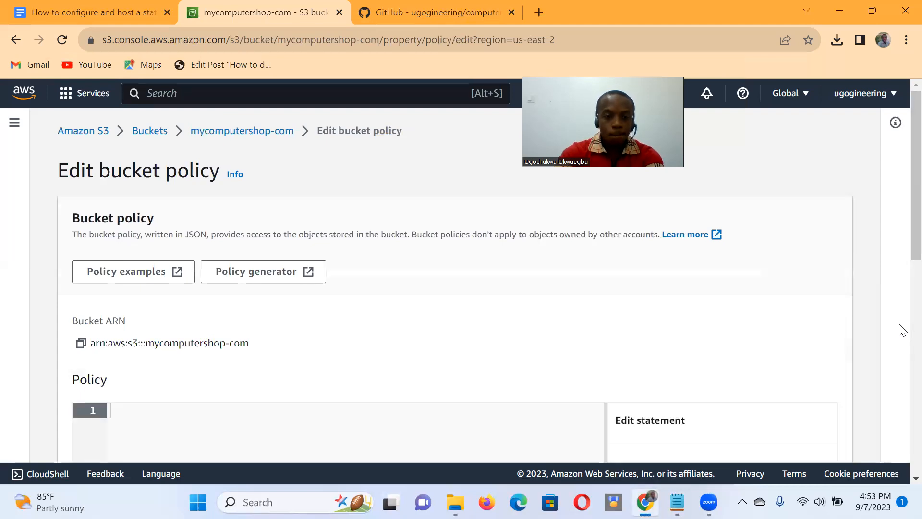
scroll(901, 235, down, 2)
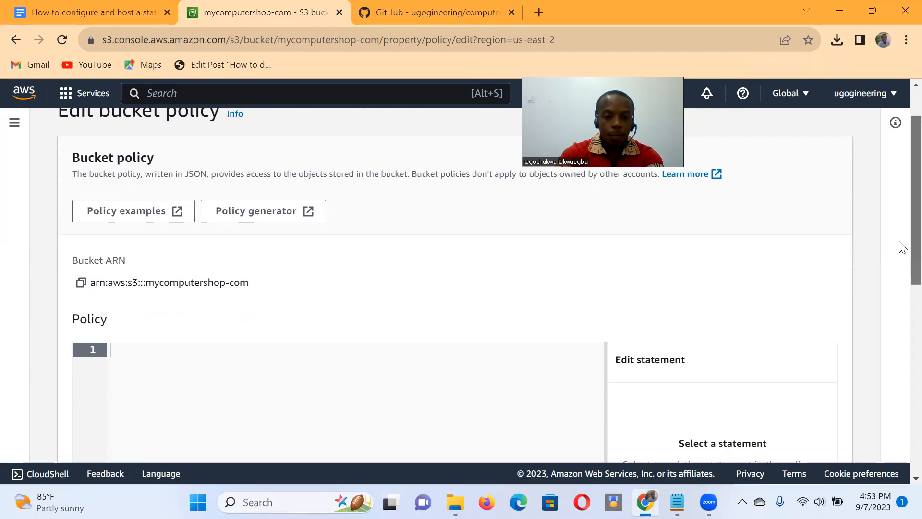
right_click(125, 333)
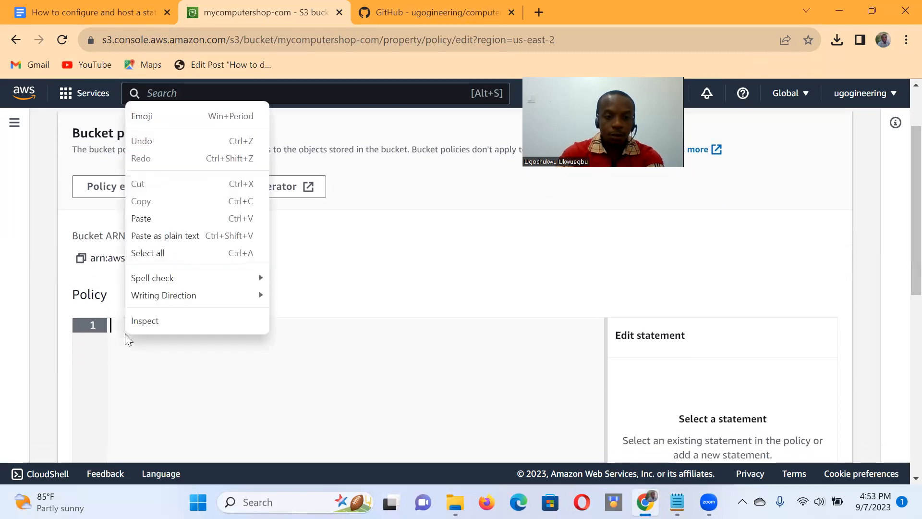
click(142, 234)
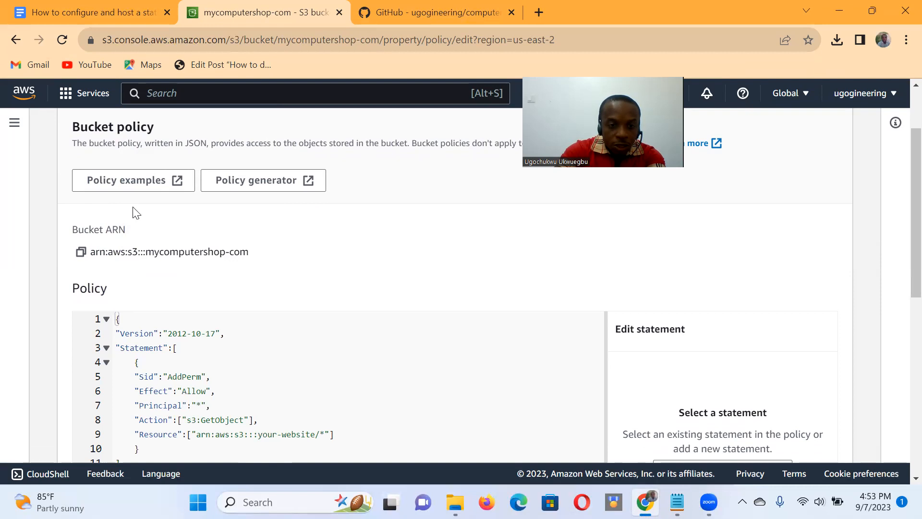
Copy the bucket ARN and replace arn:aws:s3:::your-website in the policy's Resource line with it, keeping the /* ending.
click(81, 253)
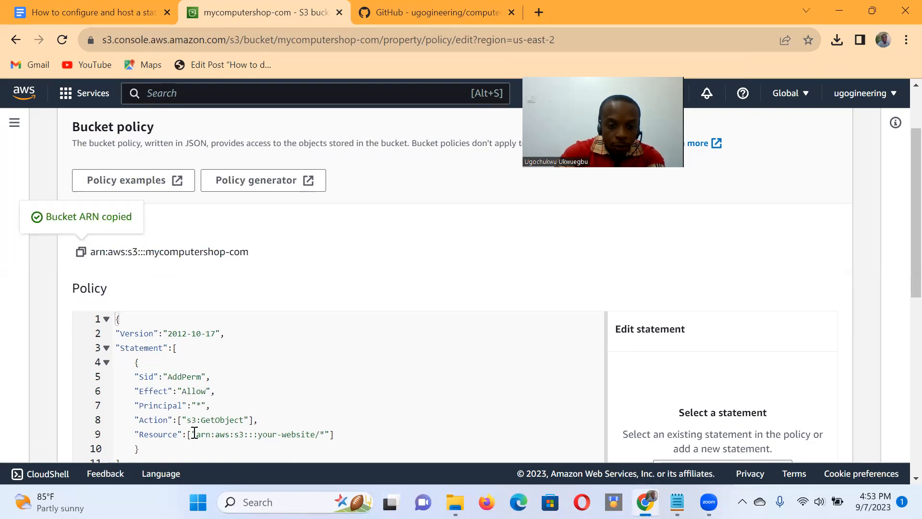
drag(196, 435, 290, 423)
drag(299, 424, 316, 433)
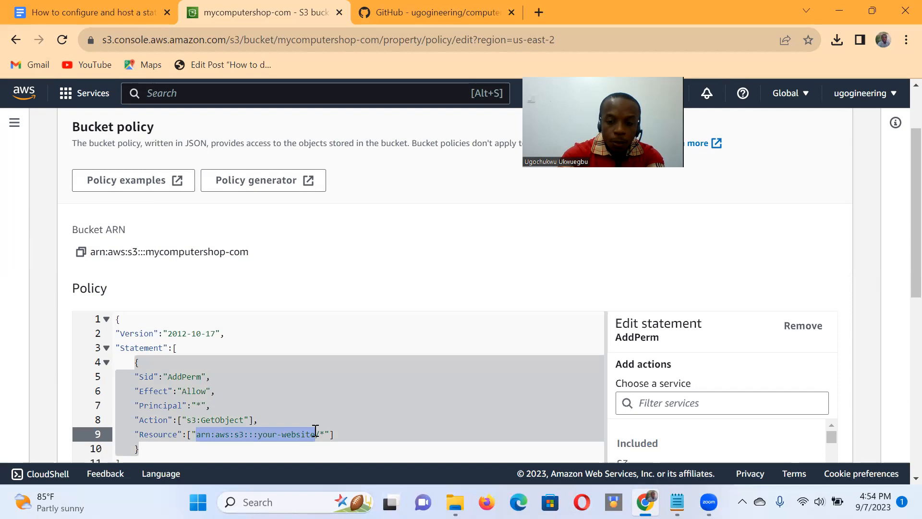
key(BackSpace)
key(ctrl+v)
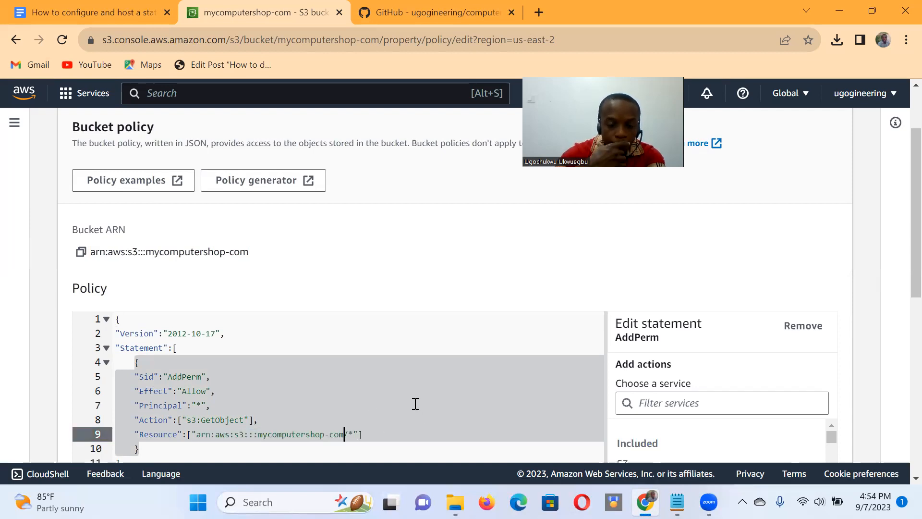
click(227, 346)
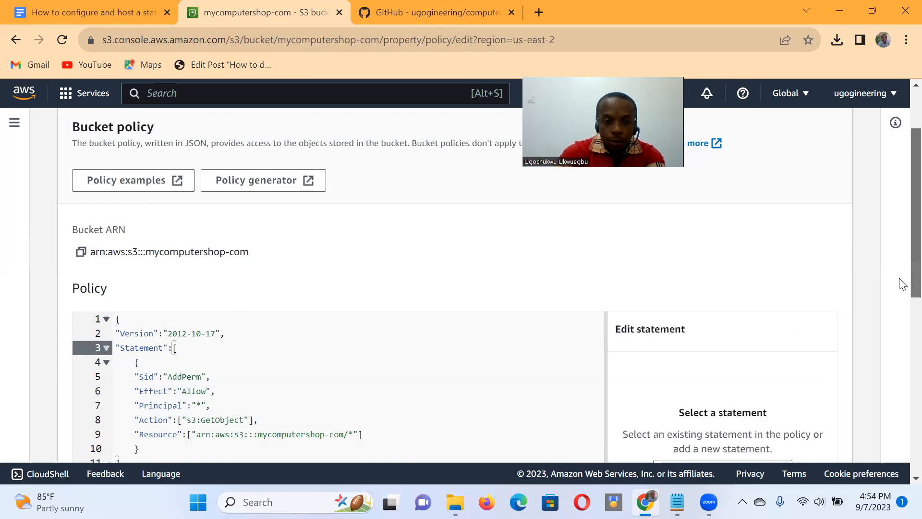
Review the completed bucket policy and save the changes.
scroll(900, 288, down, 1)
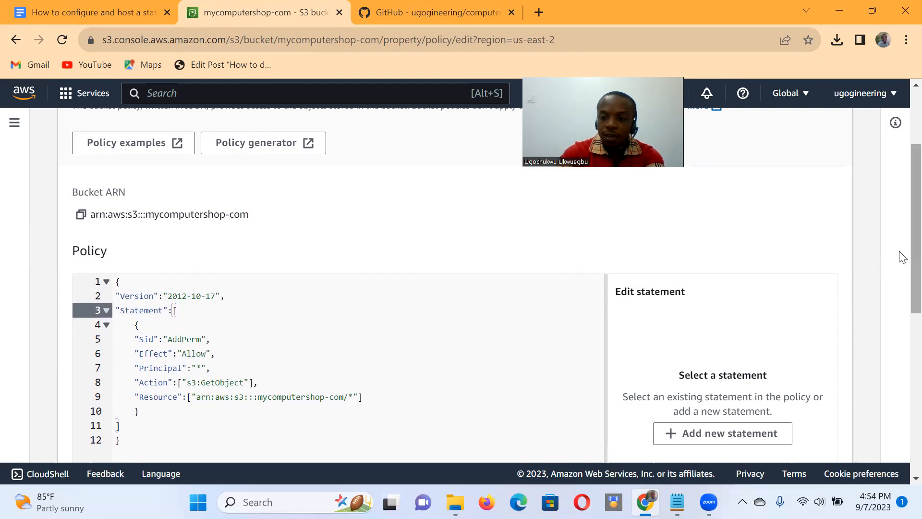
scroll(900, 279, down, 5)
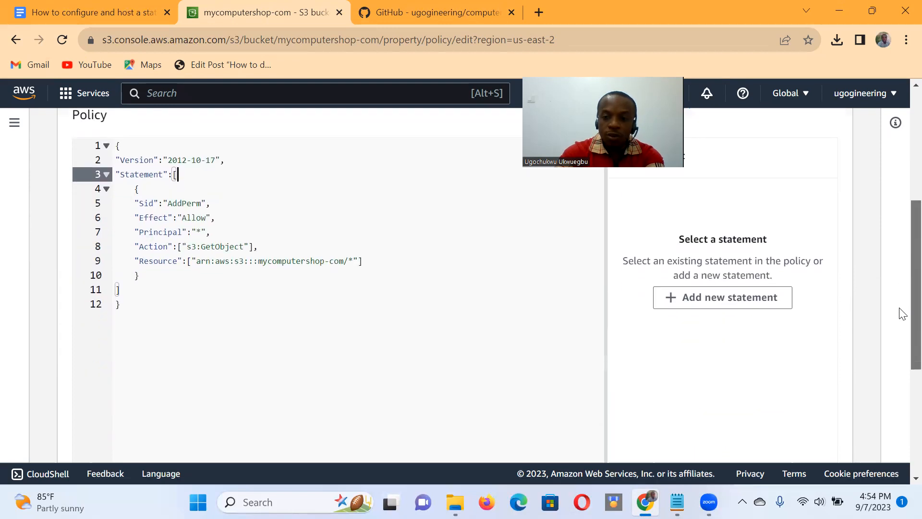
scroll(902, 404, down, 3)
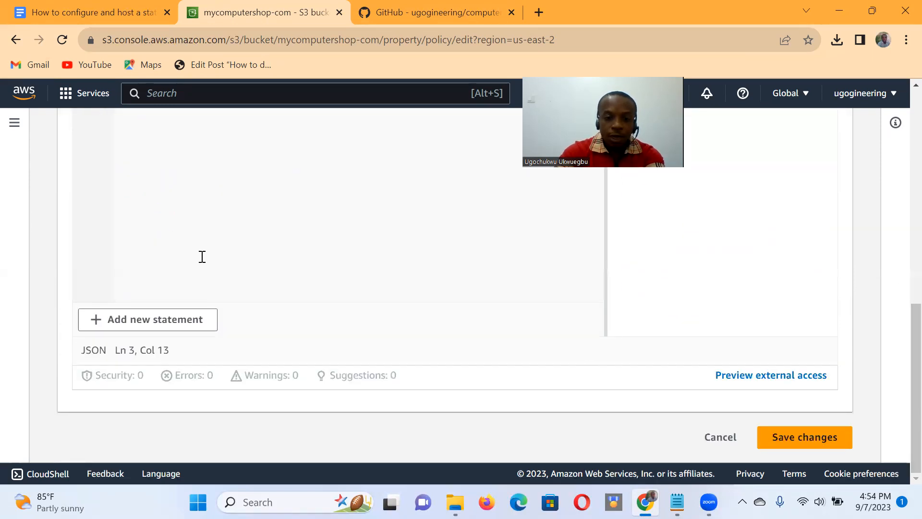
click(797, 436)
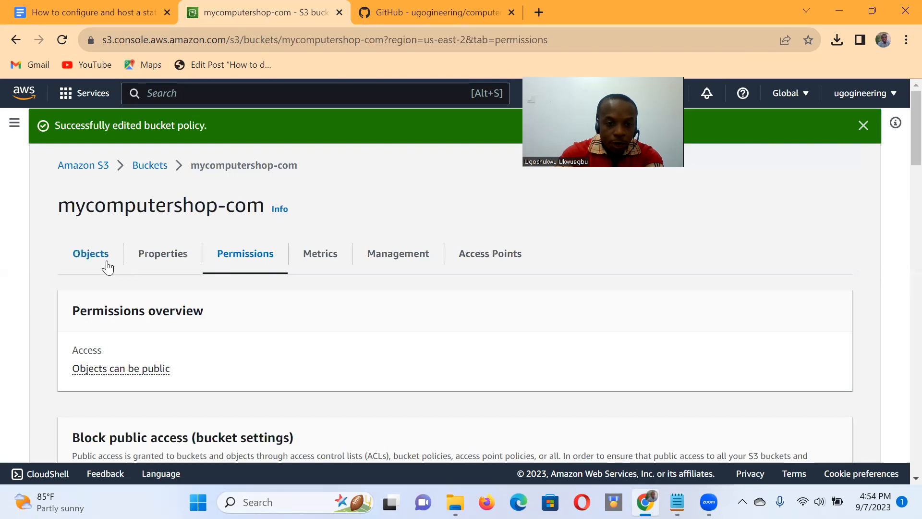
Open the static website hosting settings in the bucket's properties and enable hosting with the Host a static website type.
click(152, 256)
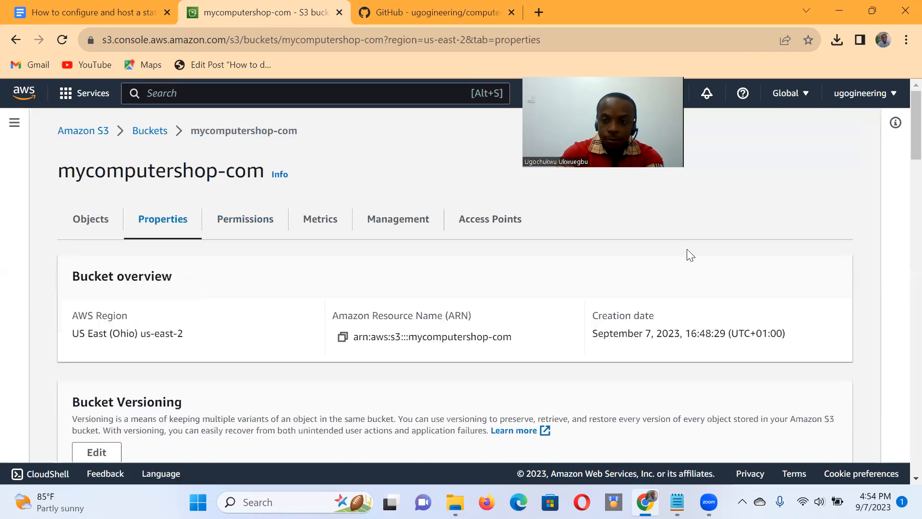
scroll(901, 136, down, 15)
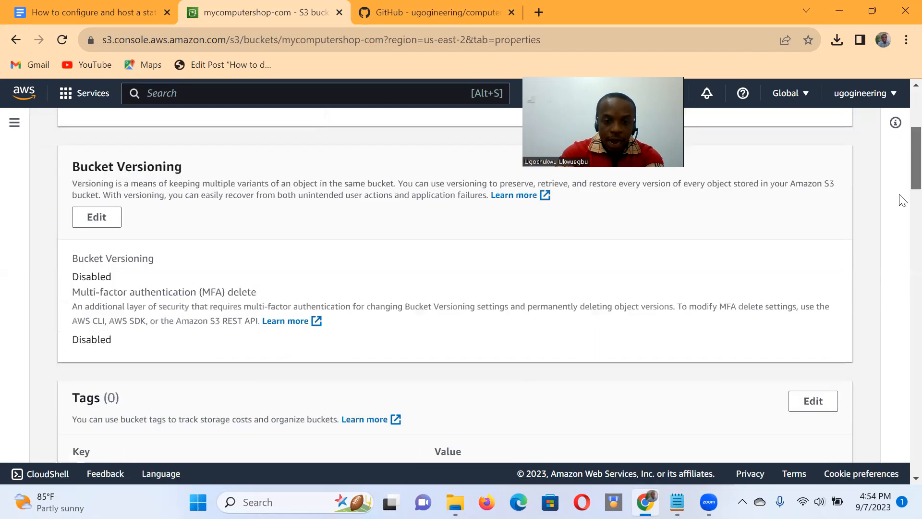
scroll(901, 301, down, 12)
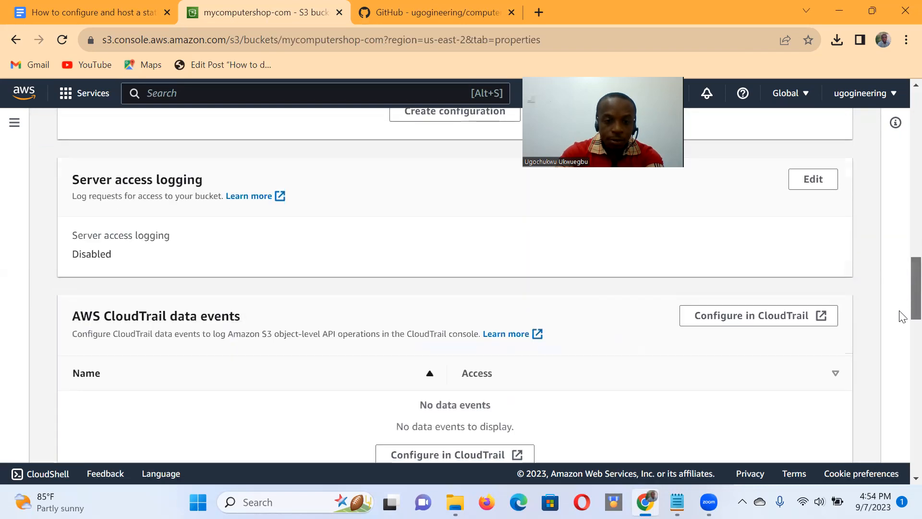
scroll(901, 375, down, 10)
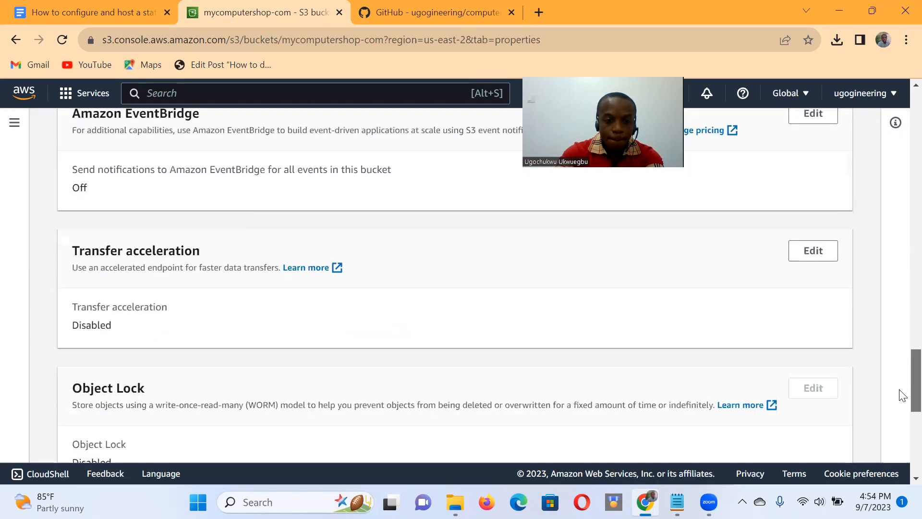
scroll(902, 454, down, 2)
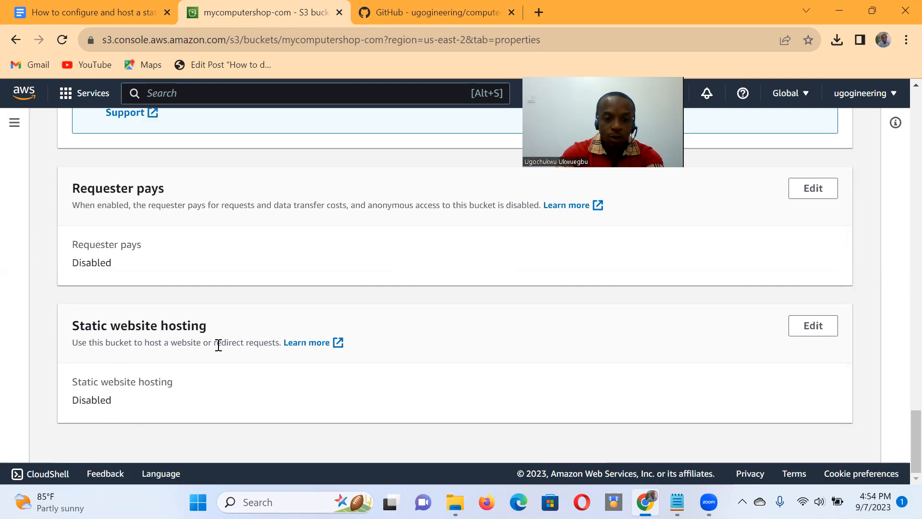
click(817, 329)
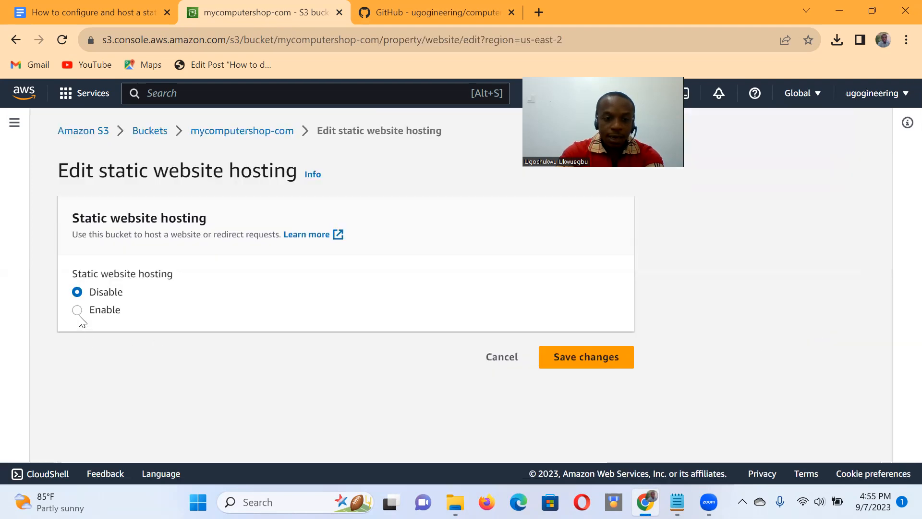
click(77, 311)
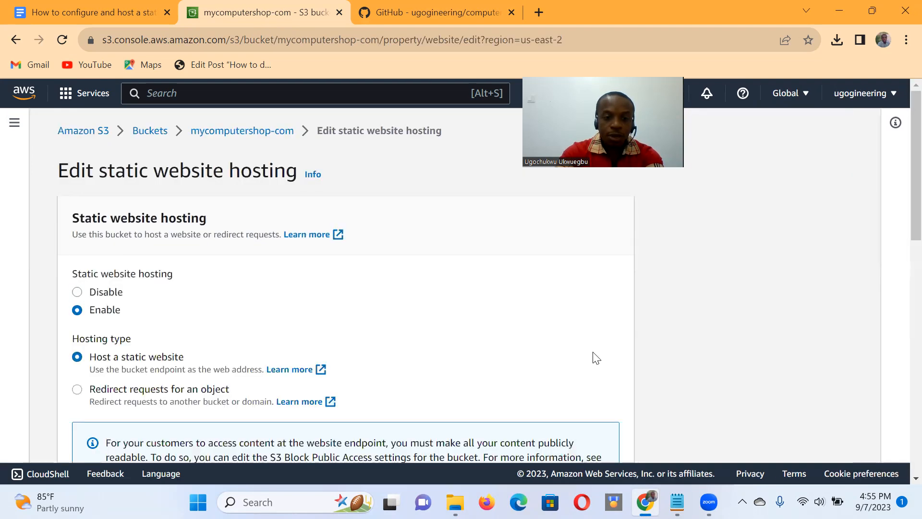
Check the page file names in the GitHub repository, then set the index document to index.html and the error document to error.html.
drag(901, 208, 902, 320)
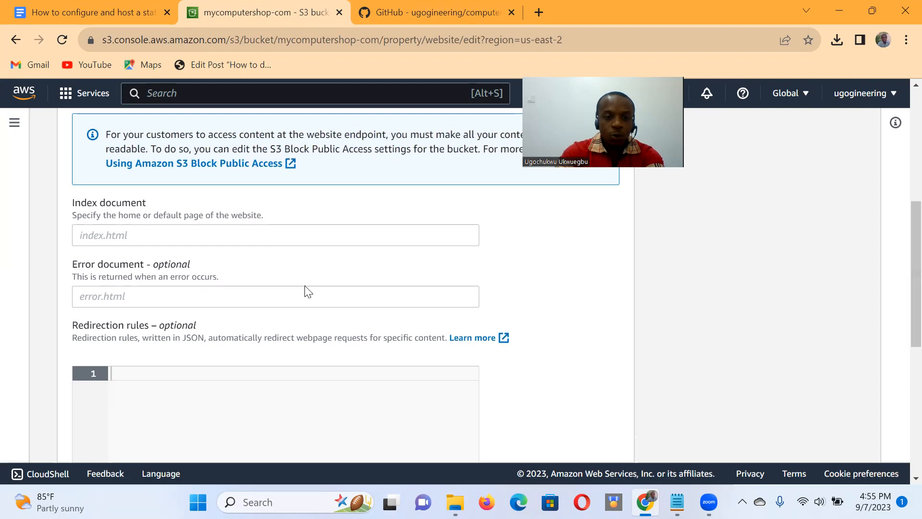
click(409, 6)
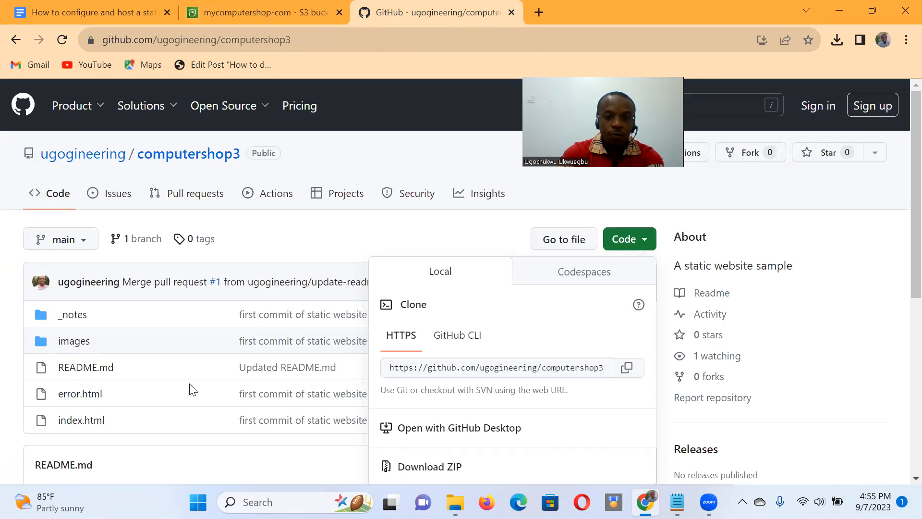
click(254, 9)
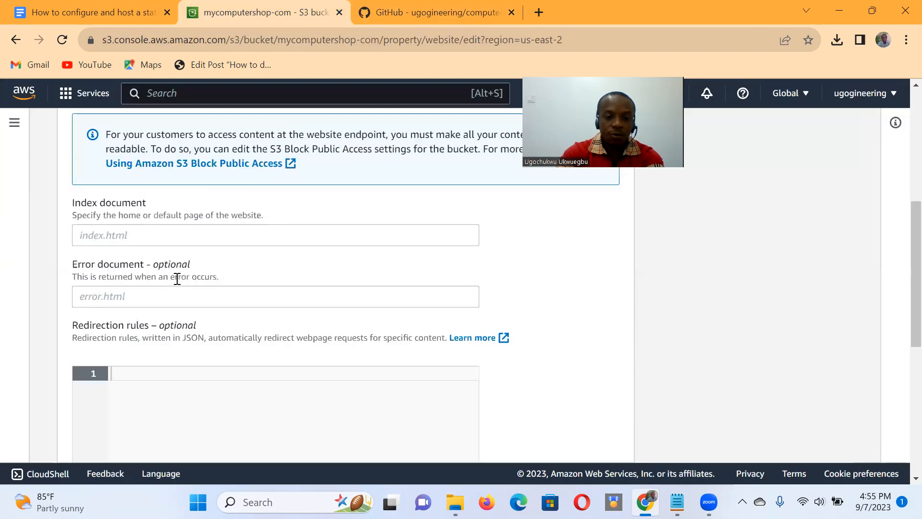
click(114, 234)
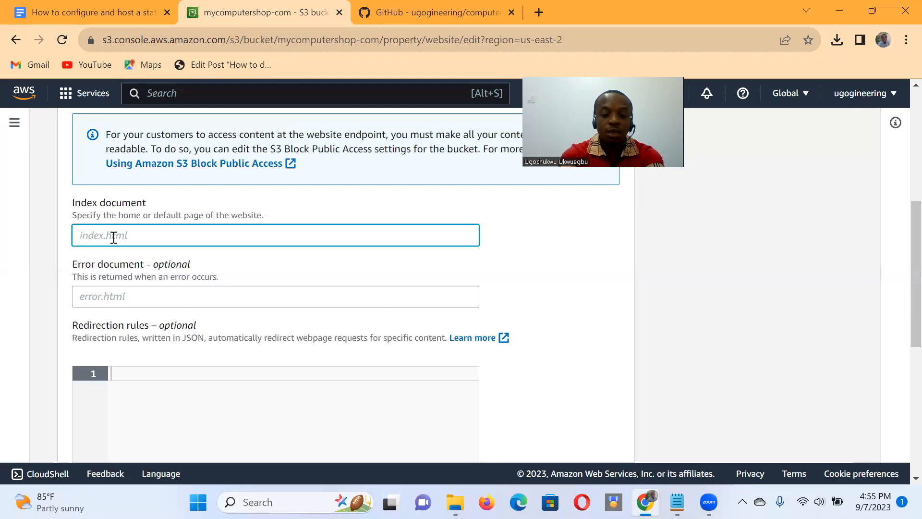
text(index.html)
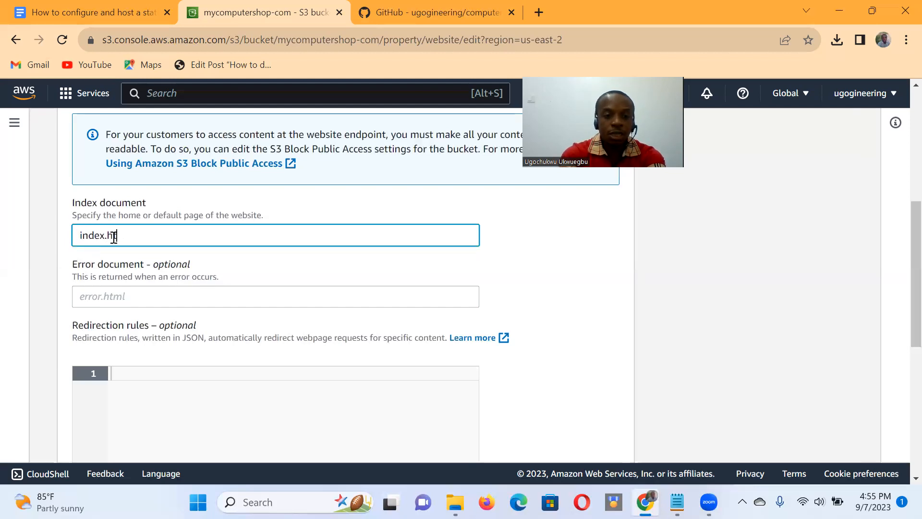
click(99, 304)
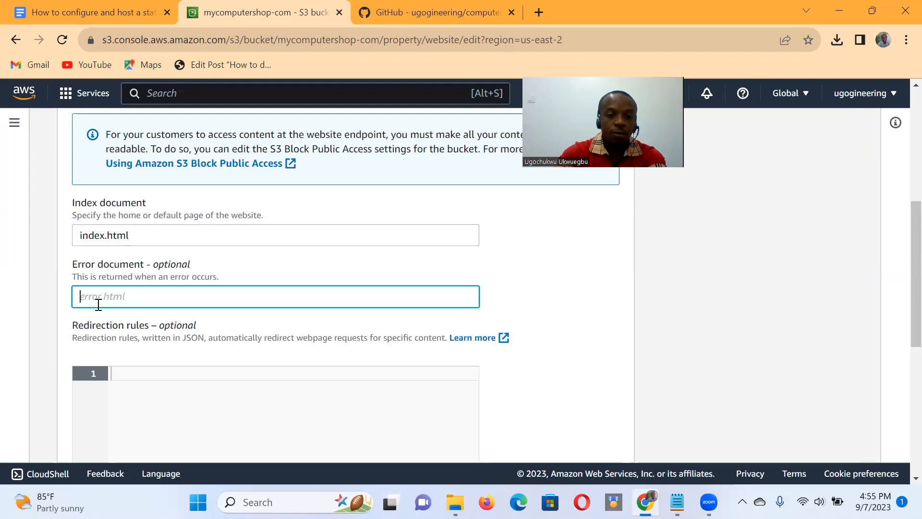
text(error.html)
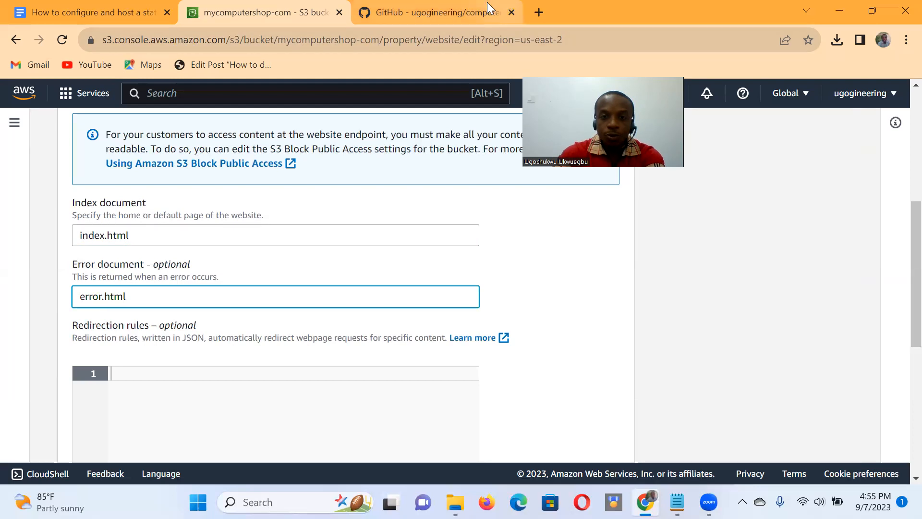
Compare the entered document names with the files in the GitHub repository, then save the static website hosting changes.
click(434, 6)
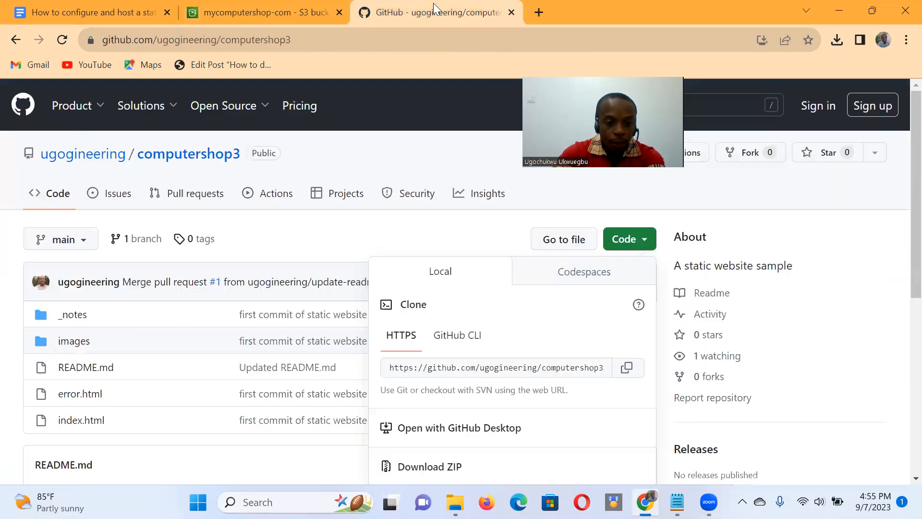
click(278, 9)
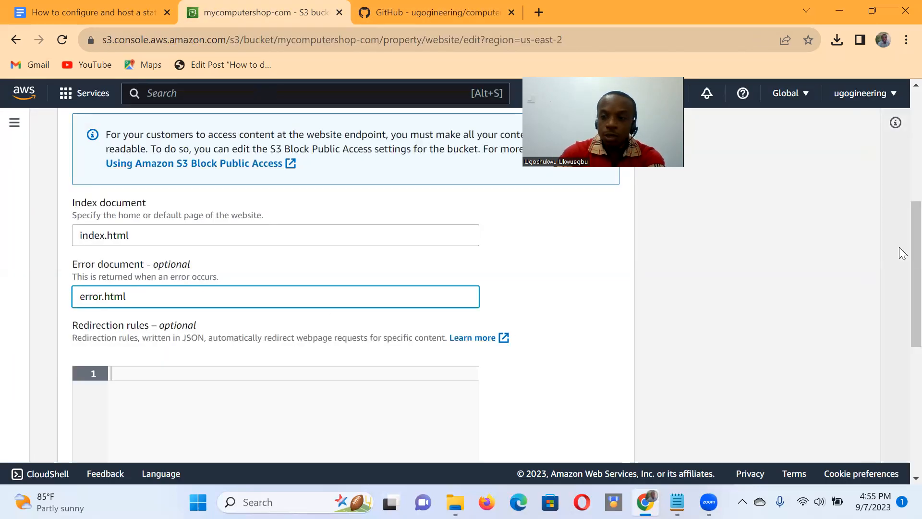
scroll(901, 288, down, 5)
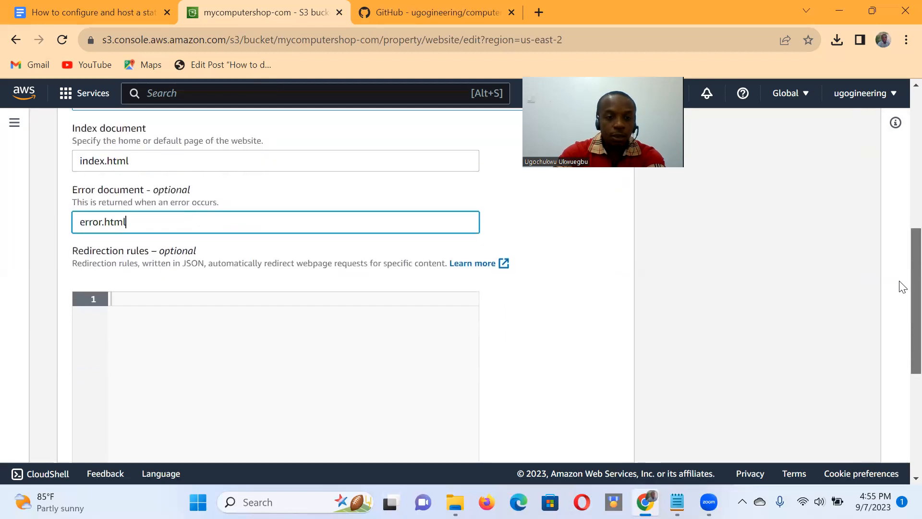
click(599, 437)
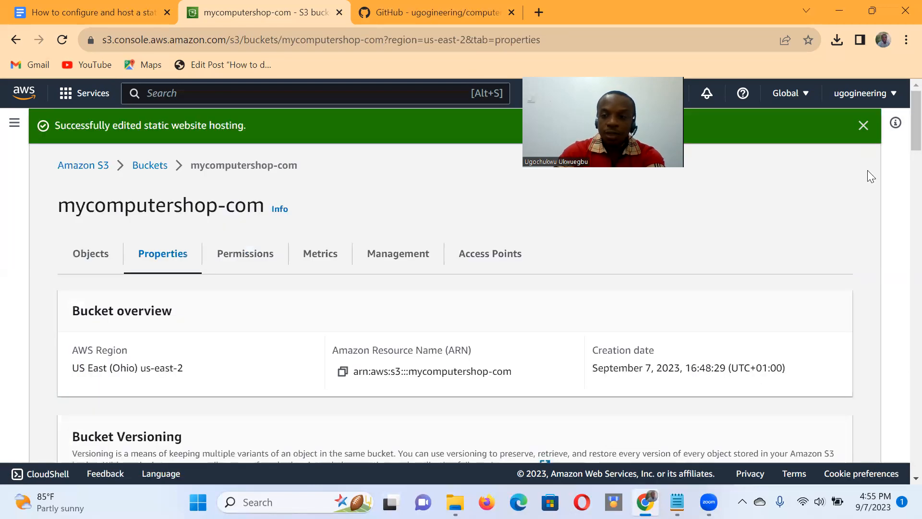
Copy the bucket website endpoint from the static website hosting section and open it in a new browser tab to look through the site.
drag(914, 139, 902, 486)
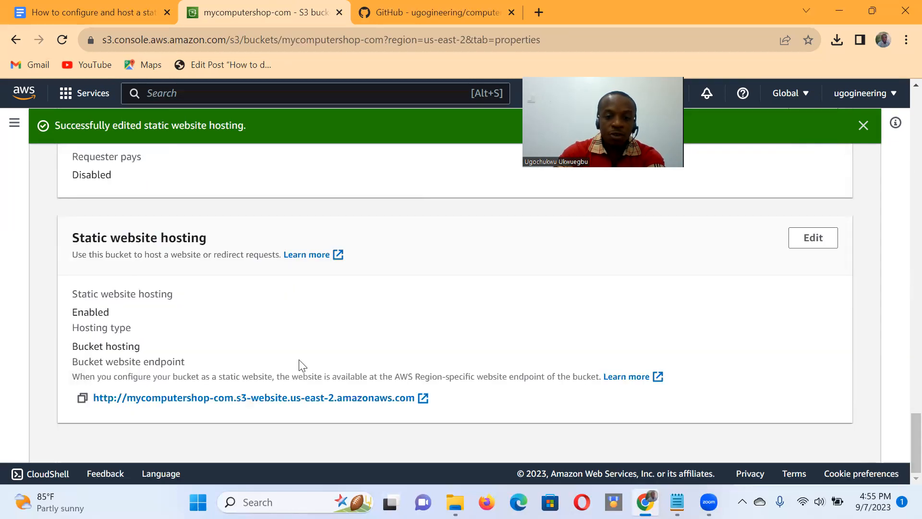
click(81, 398)
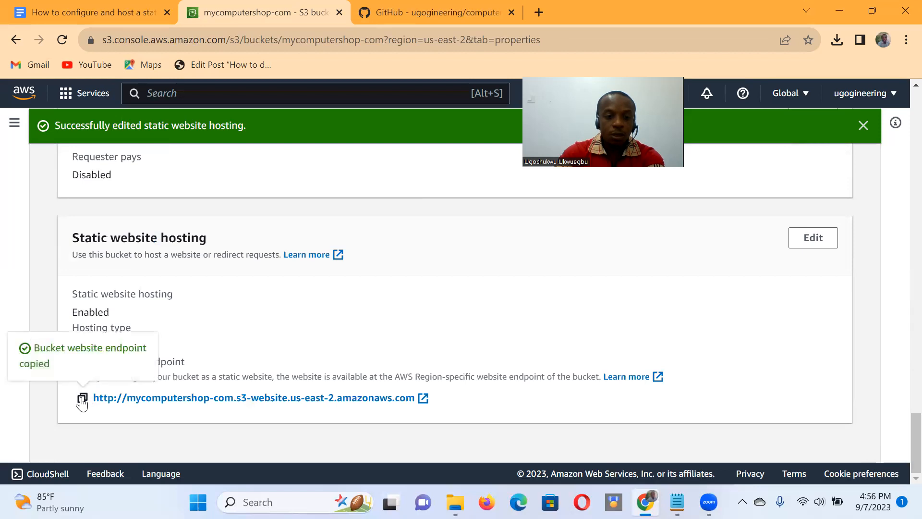
click(539, 12)
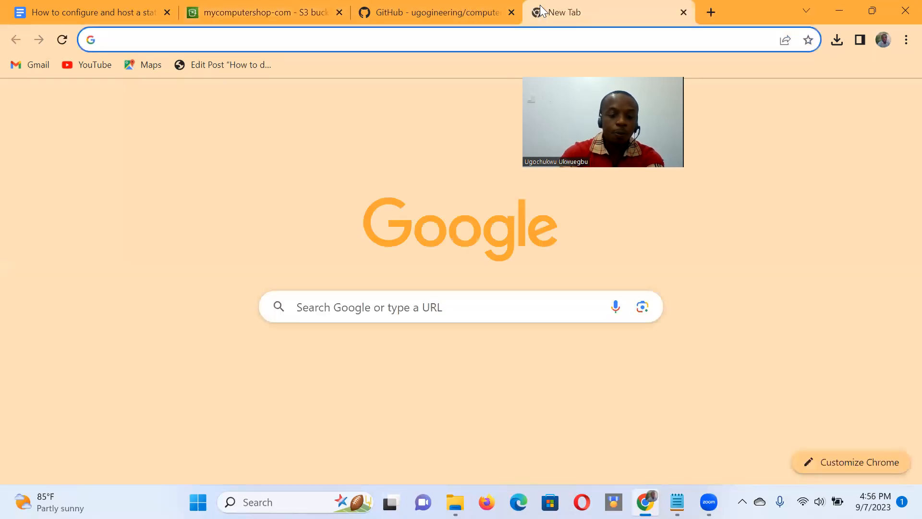
key(ctrl+v)
key(Return)
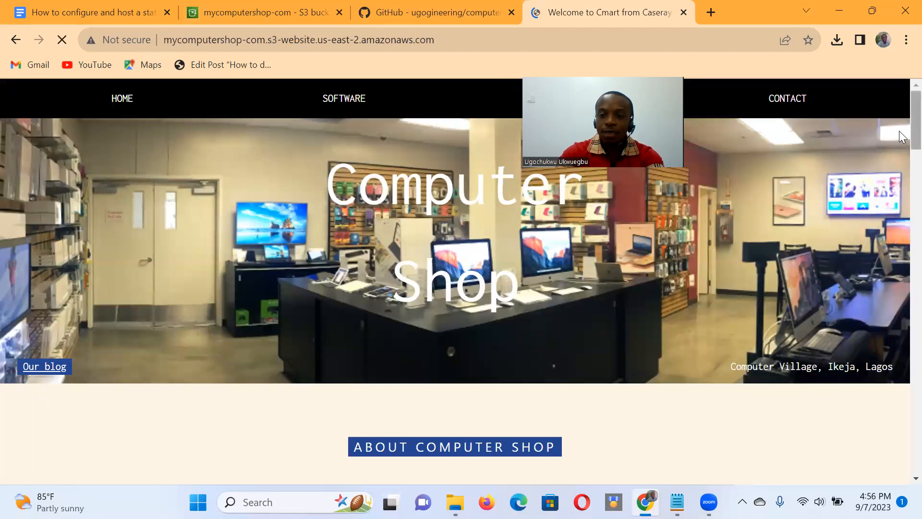
scroll(902, 192, down, 6)
scroll(899, 244, down, 20)
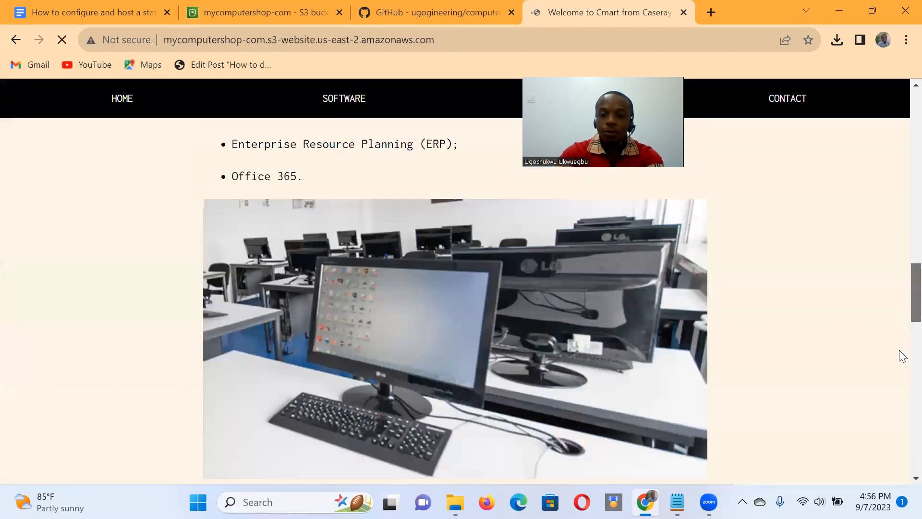
Look through the rest of the live Computer Shop page and revisit the bucket's properties in the S3 console.
scroll(902, 461, down, 3)
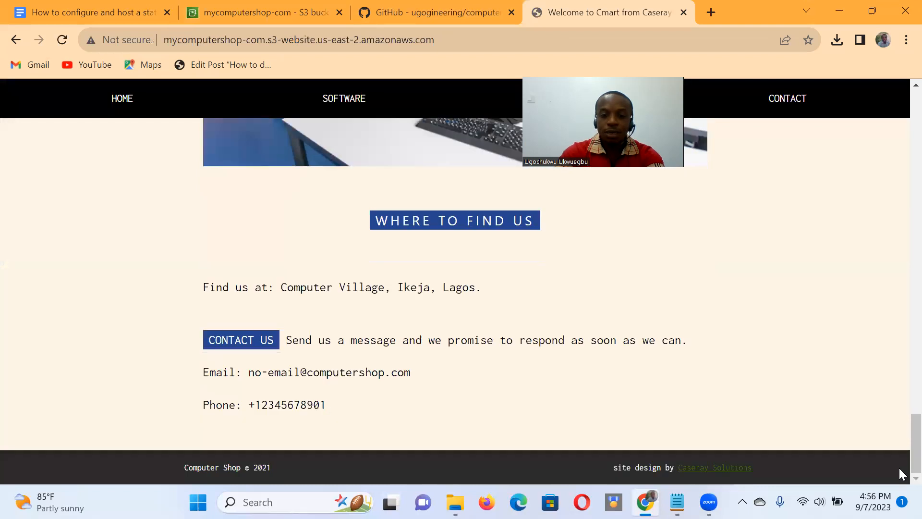
scroll(900, 318, up, 20)
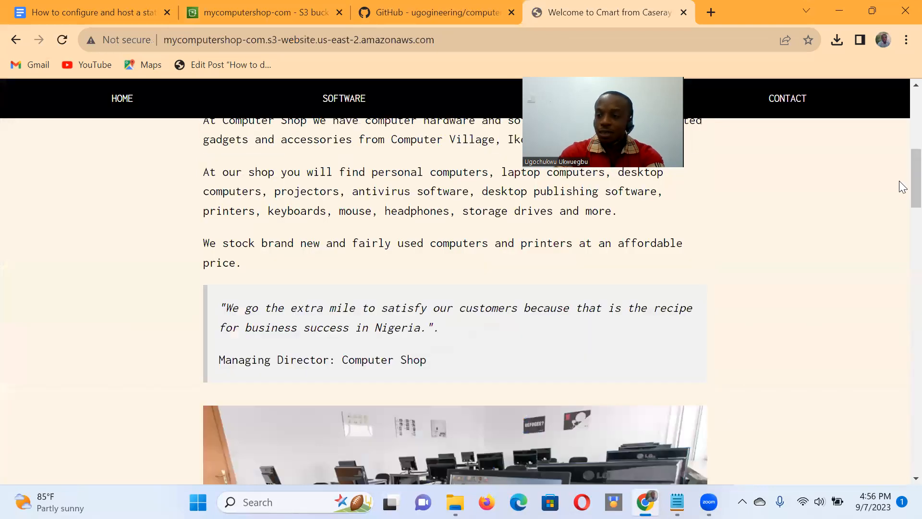
scroll(899, 165, up, 4)
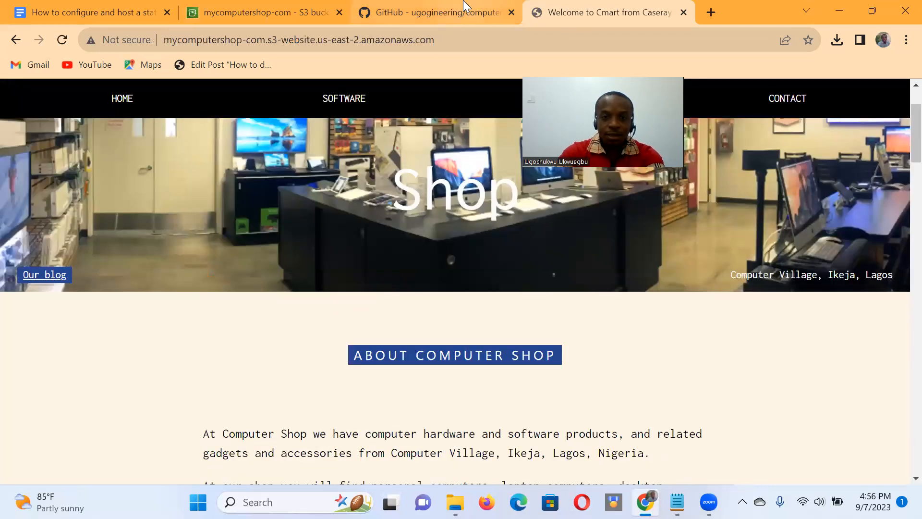
mouse_move(457, 3)
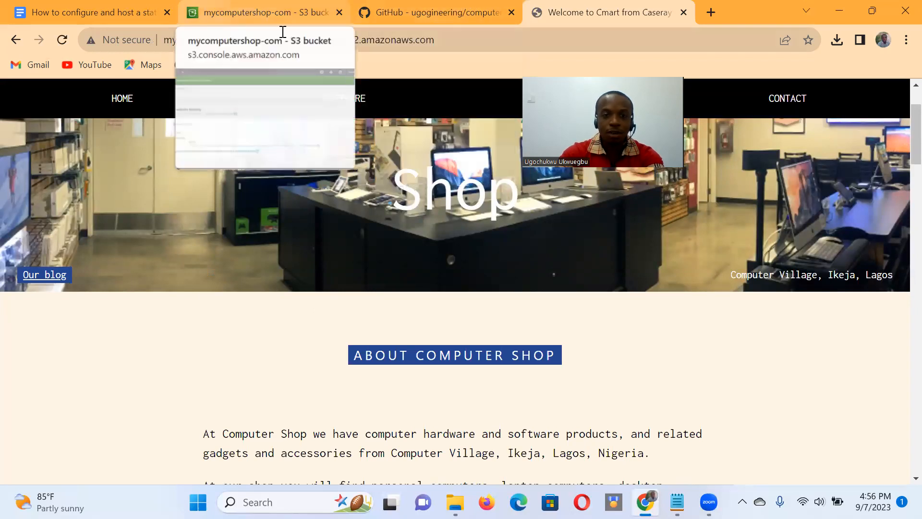
click(263, 10)
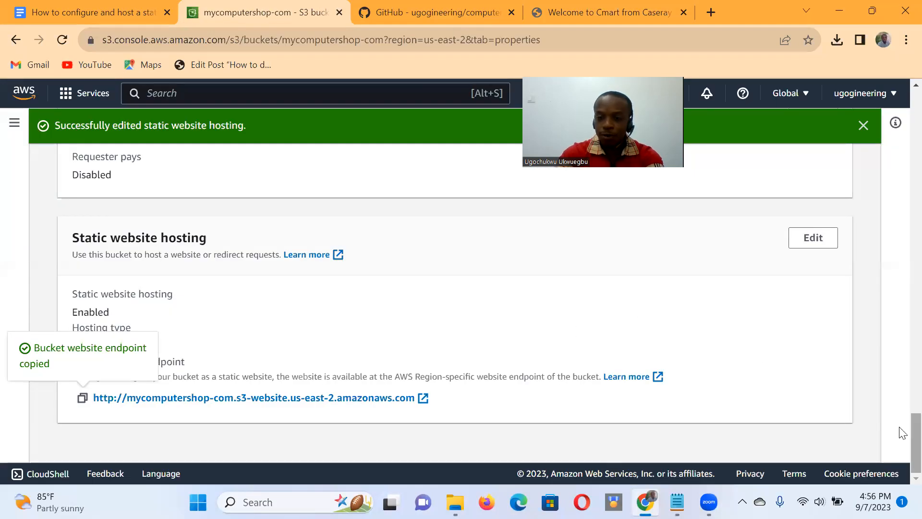
drag(903, 432, 902, 382)
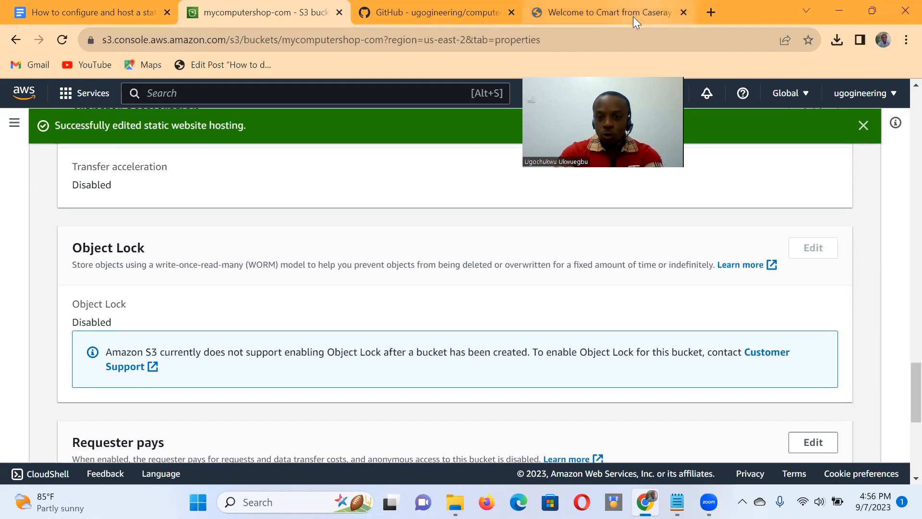
click(612, 11)
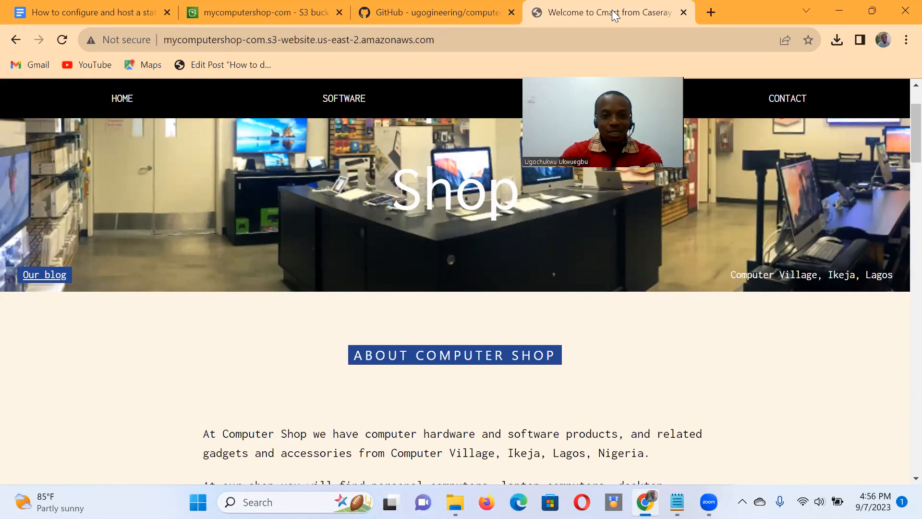
Return to the AWS console, search its services for cloudfront and open the CloudFront service.
click(260, 7)
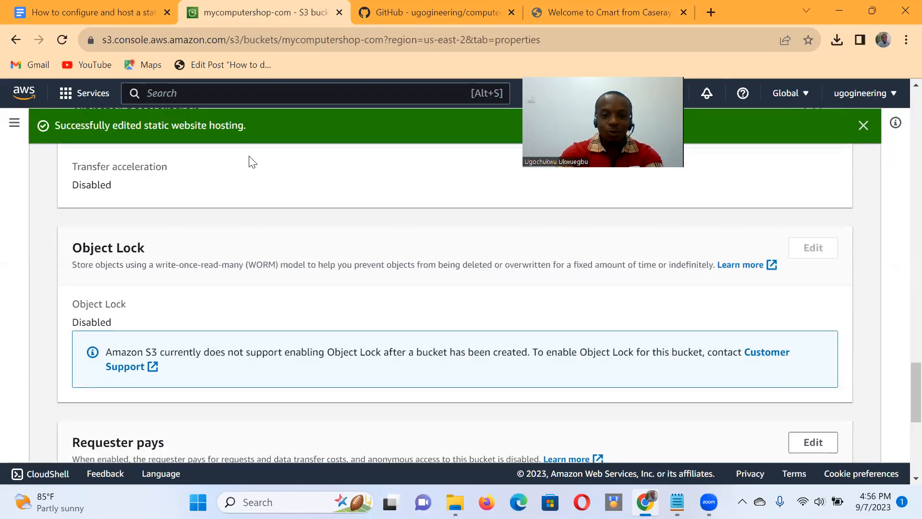
click(188, 94)
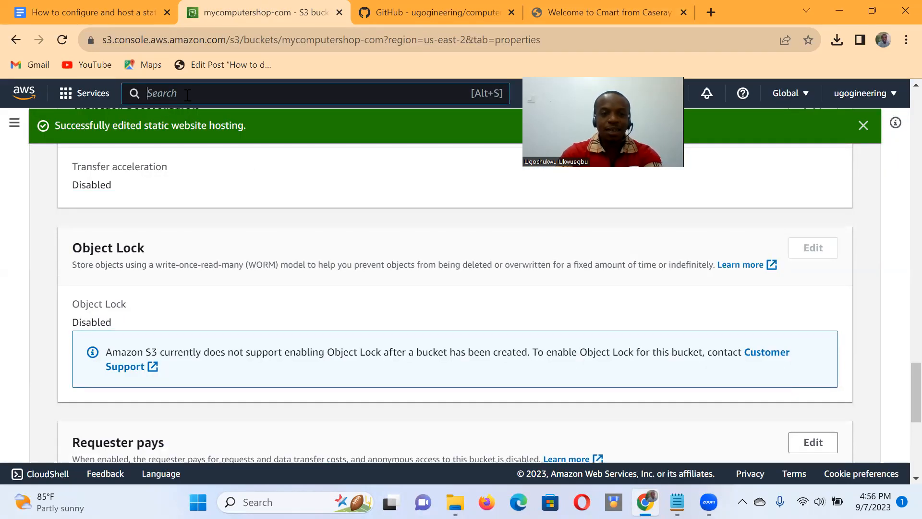
text(cloud)
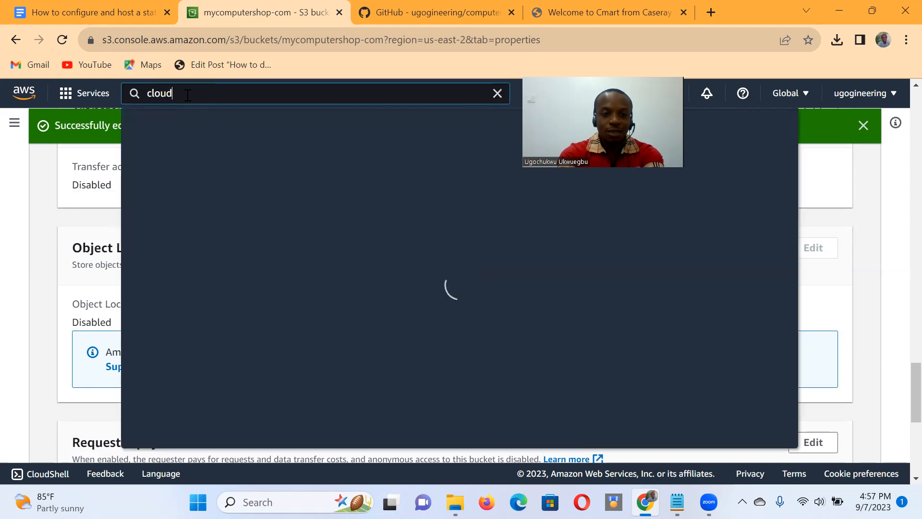
text(fr)
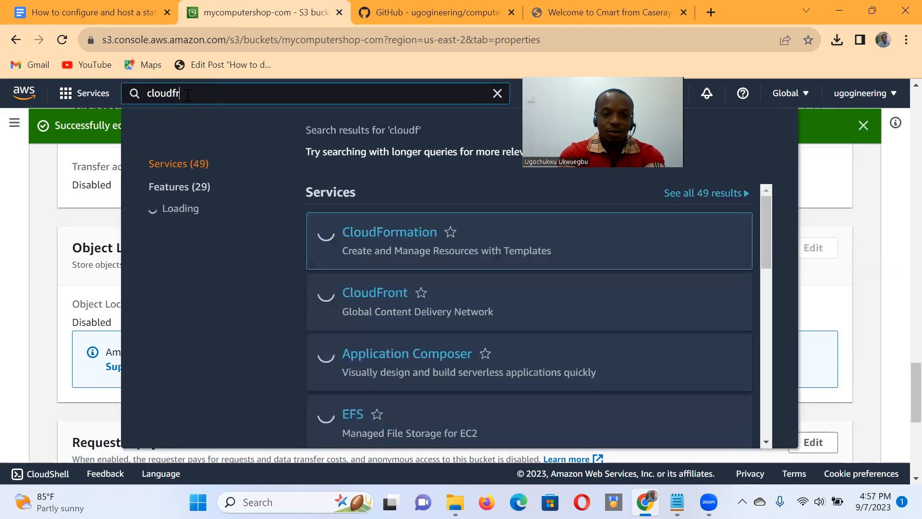
text(ont)
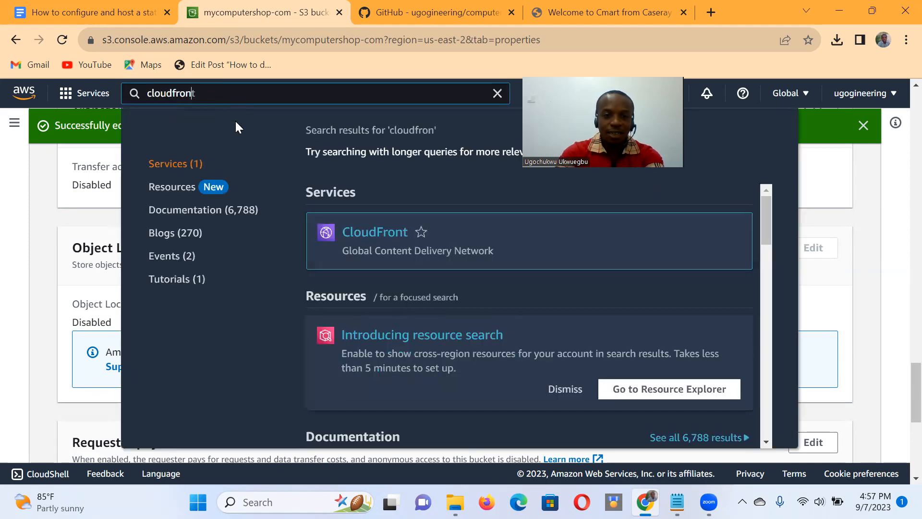
click(362, 244)
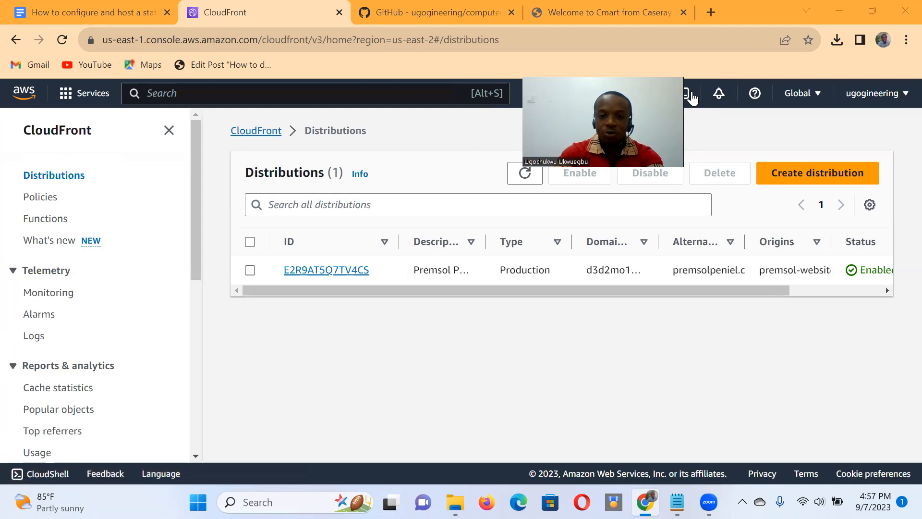
click(814, 173)
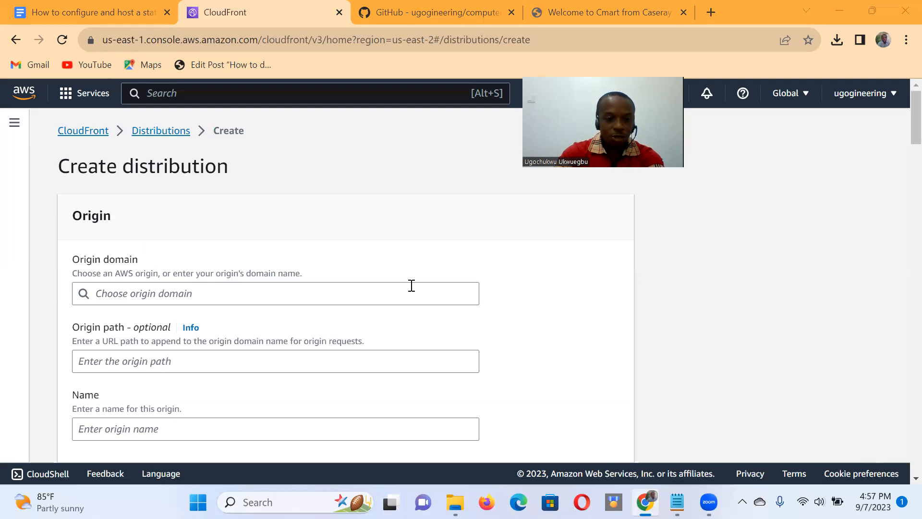
click(105, 294)
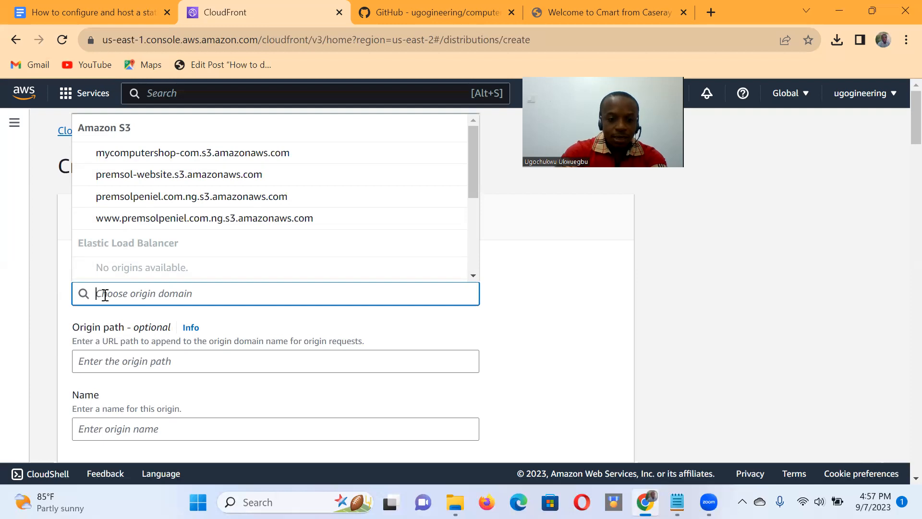
text(http://mycomputershop-com.s3-website.us-east-2.amazonaws.com)
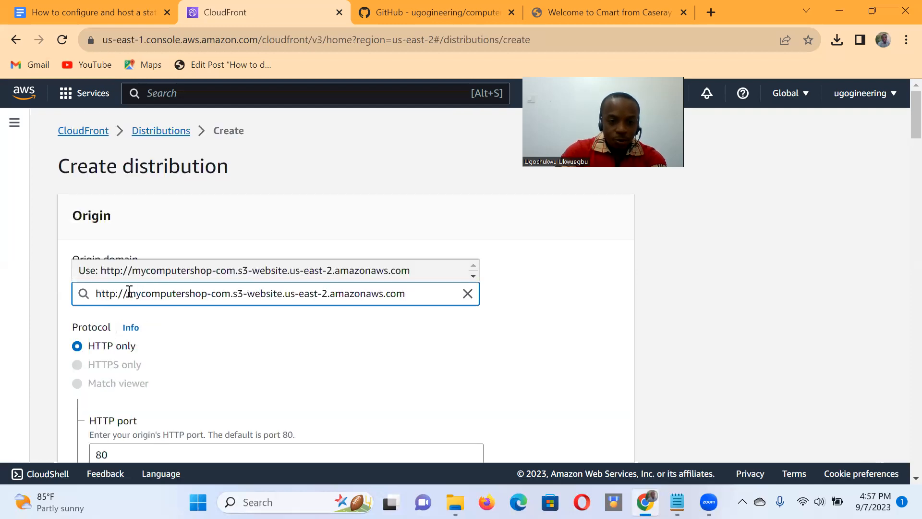
click(128, 291)
key(BackSpace)
key(BackSpace)
key(BackSpace)
key(BackSpace)
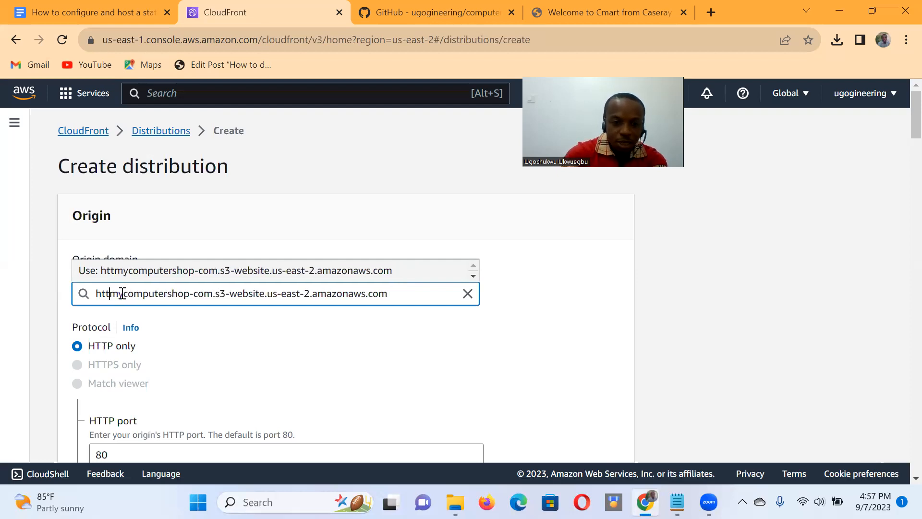
key(BackSpace)
key(BackSpace)
key(BackSpace)
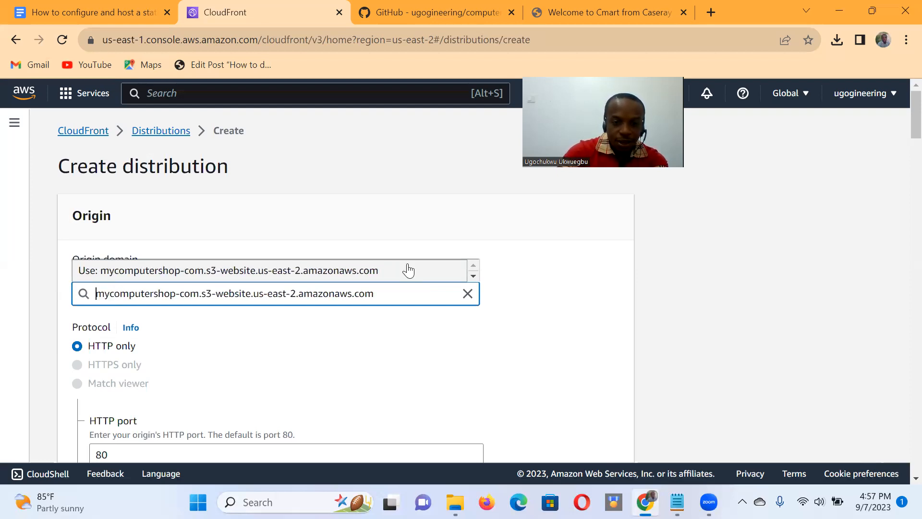
click(558, 310)
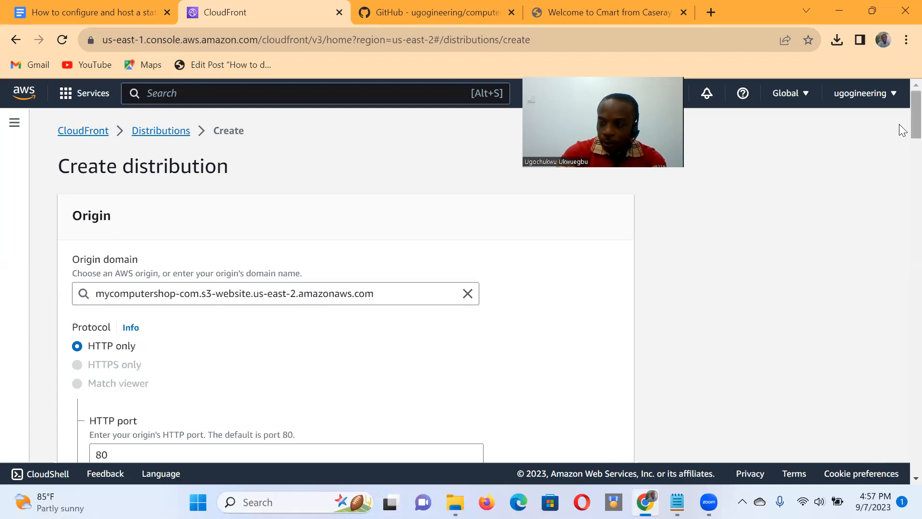
Review the remaining distribution settings from the origin protocol to the description, keep the defaults, and try to create the distribution.
scroll(903, 130, down, 5)
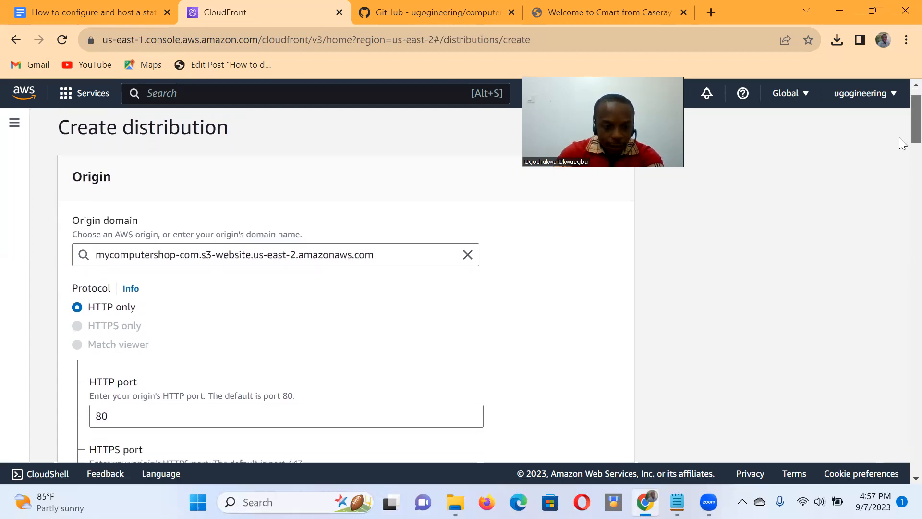
scroll(903, 159, down, 5)
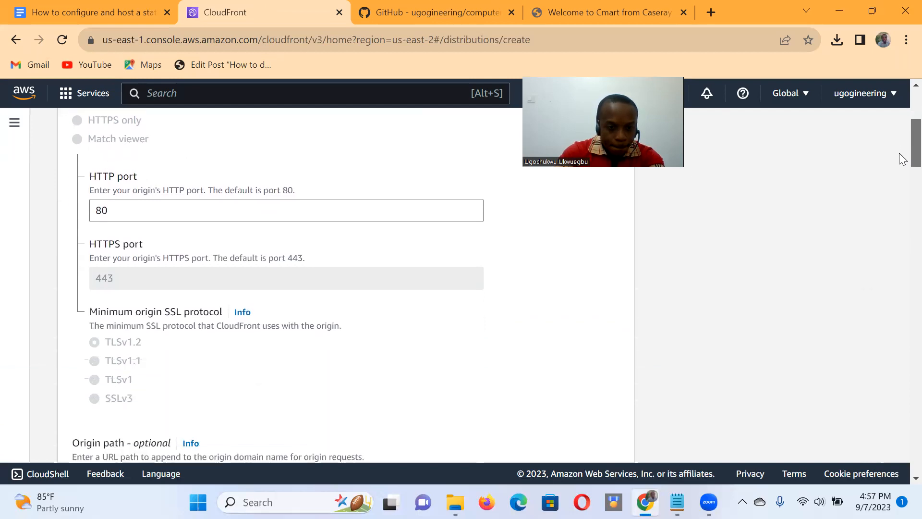
scroll(903, 185, down, 2)
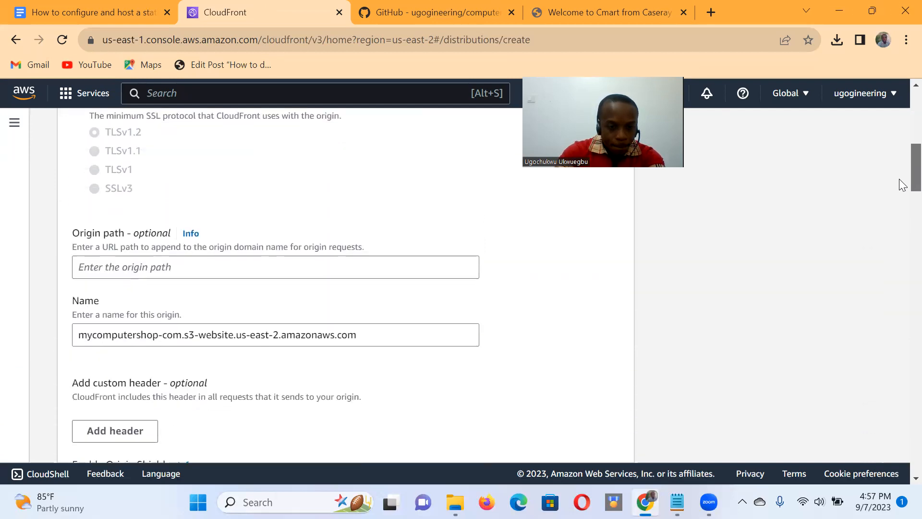
scroll(903, 192, down, 2)
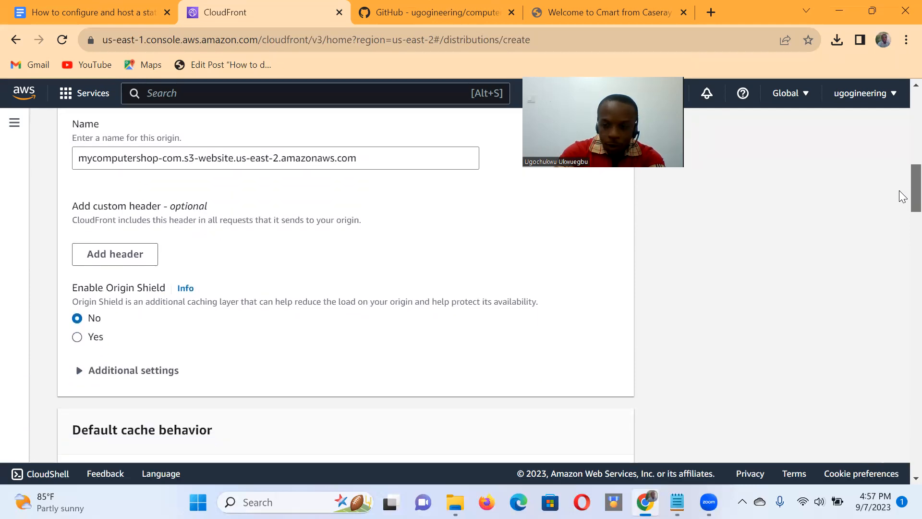
scroll(903, 197, down, 4)
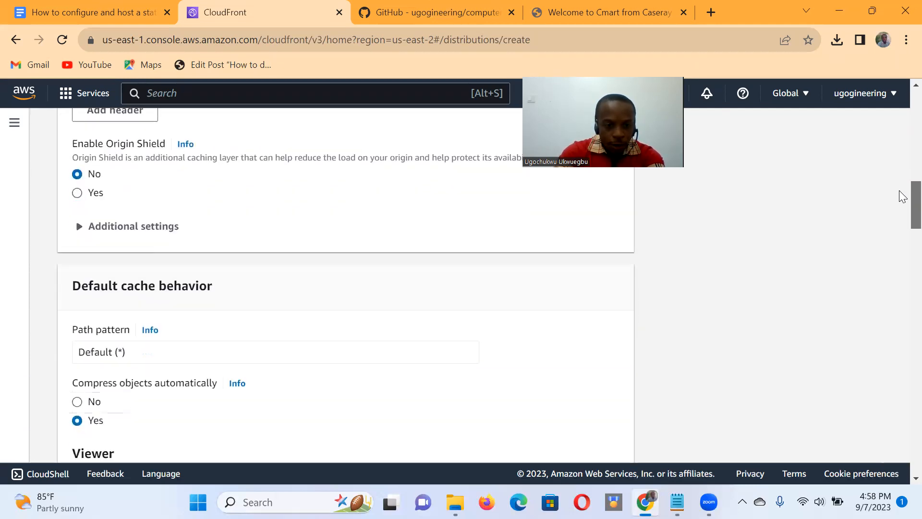
scroll(902, 196, down, 3)
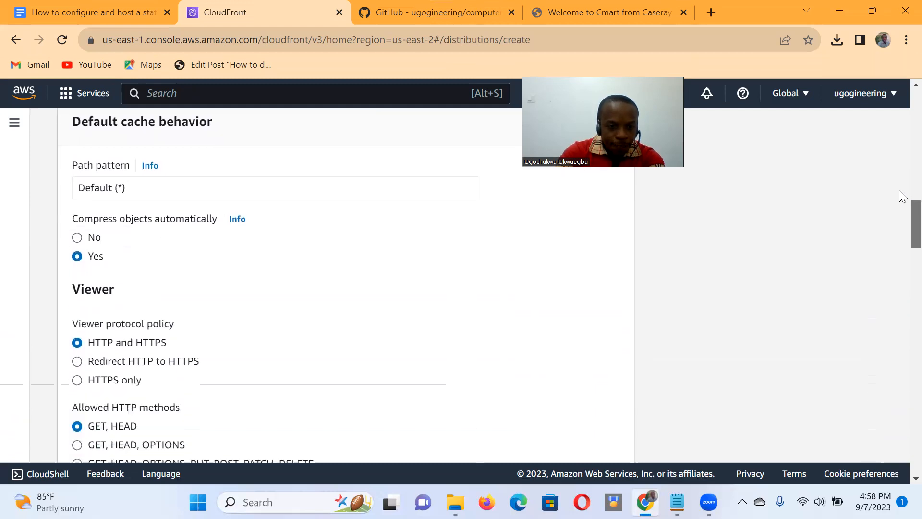
scroll(902, 259, down, 5)
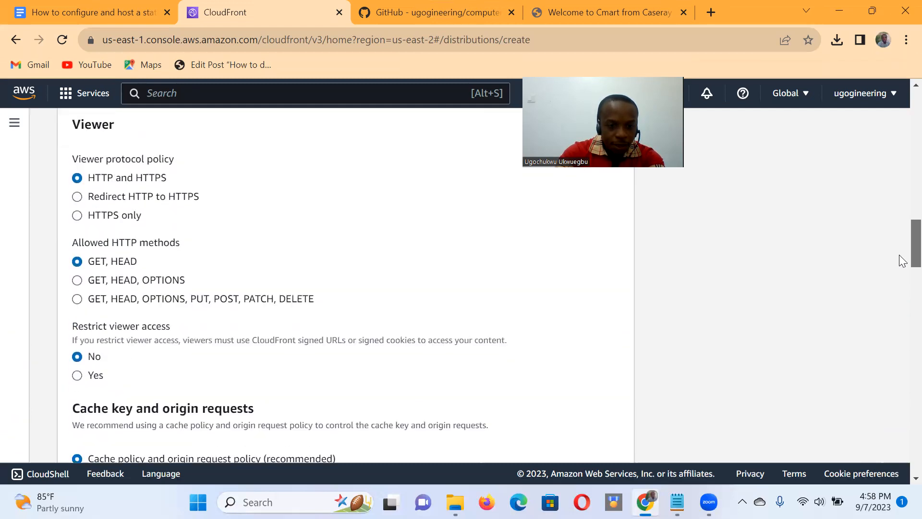
scroll(903, 279, down, 5)
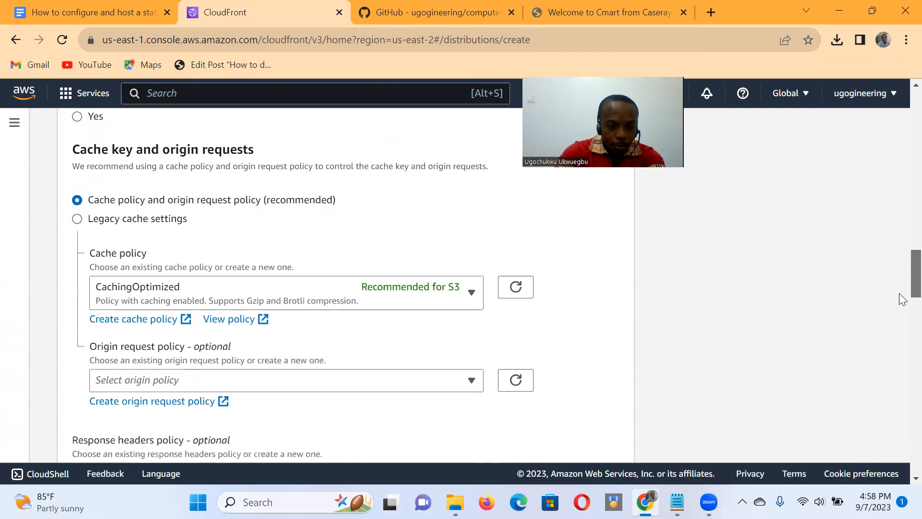
scroll(902, 311, down, 5)
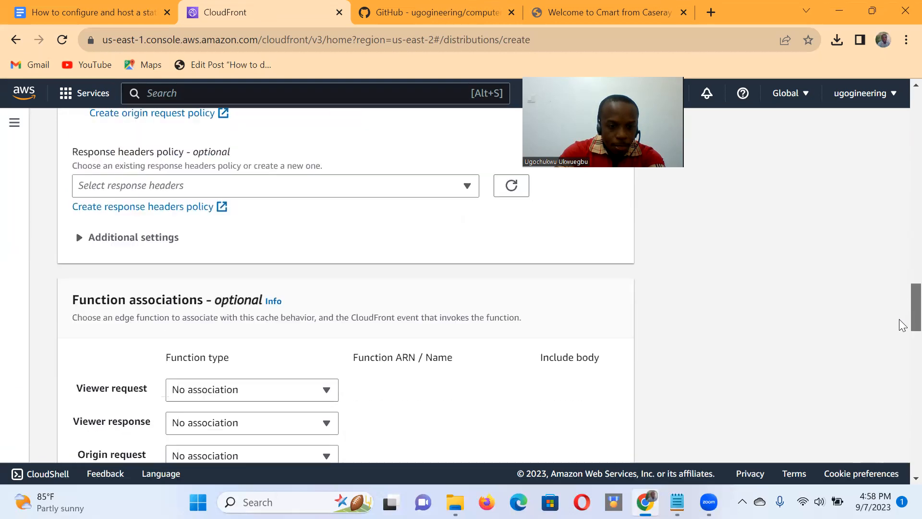
scroll(902, 342, down, 4)
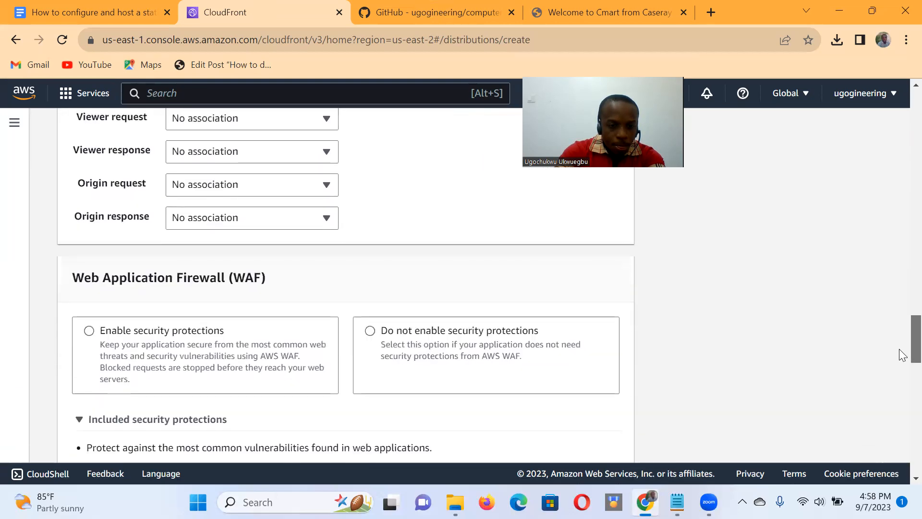
scroll(903, 359, down, 7)
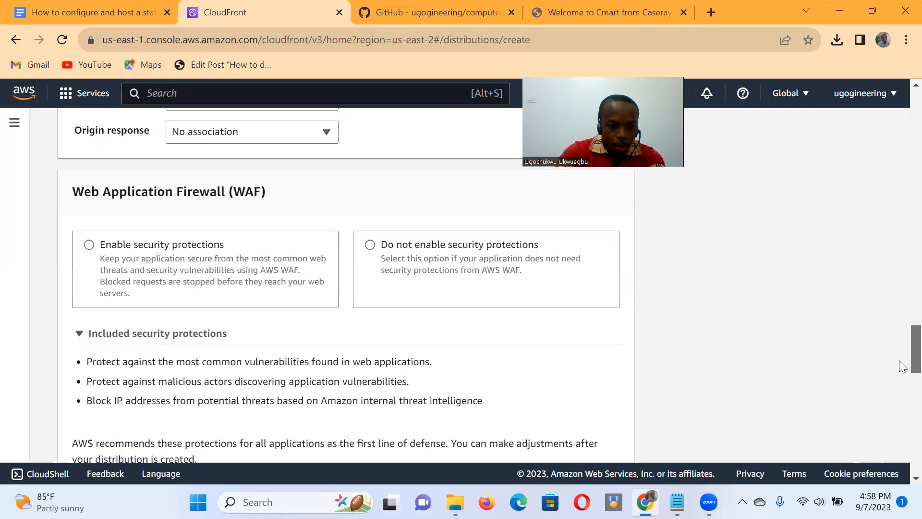
scroll(901, 403, down, 3)
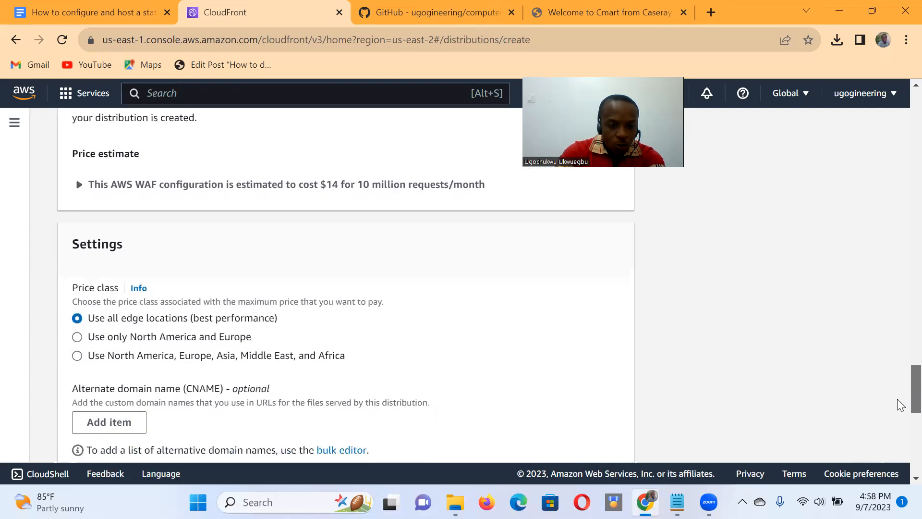
scroll(896, 404, down, 5)
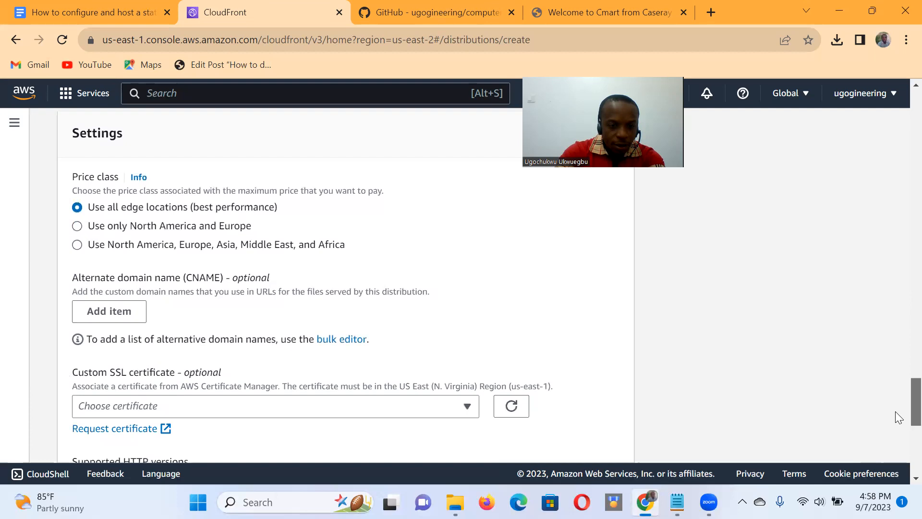
scroll(892, 436, down, 5)
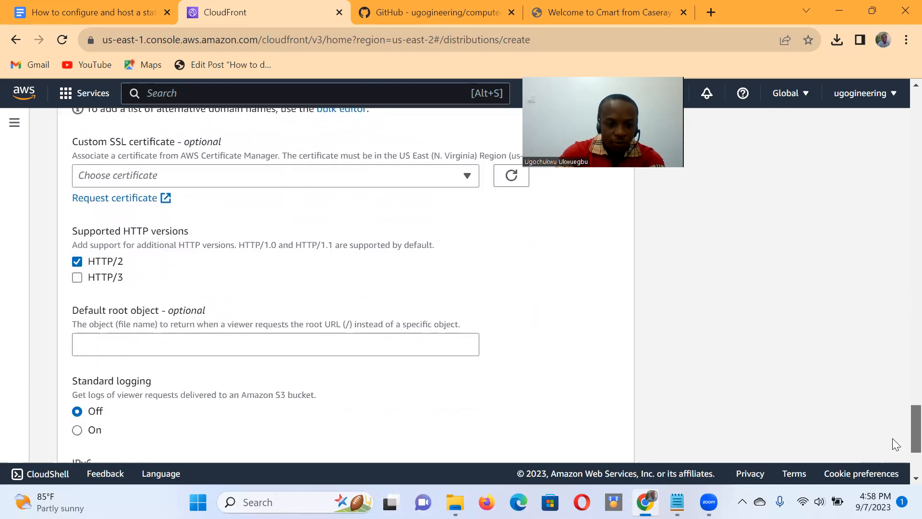
scroll(890, 455, down, 2)
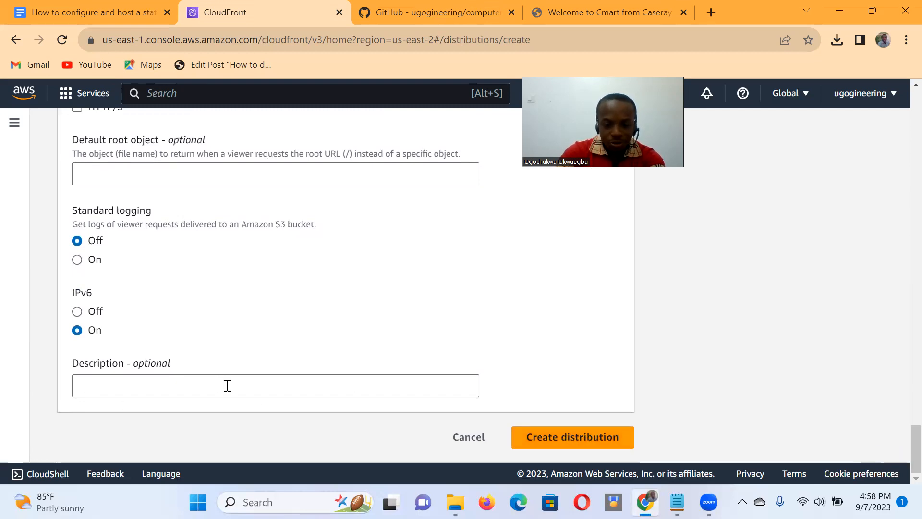
click(575, 434)
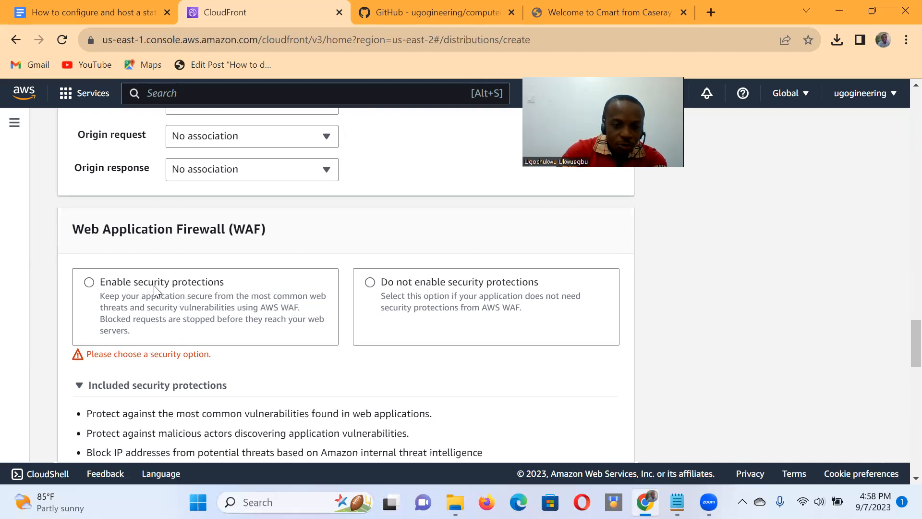
Enable the Web Application Firewall security protections and create the distribution with the remaining settings at their defaults.
click(90, 283)
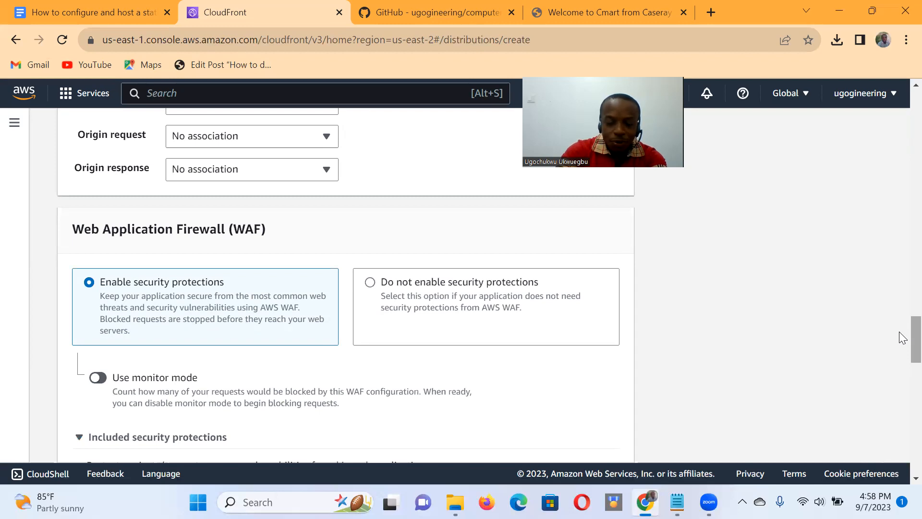
scroll(899, 365, down, 5)
scroll(903, 374, up, 1)
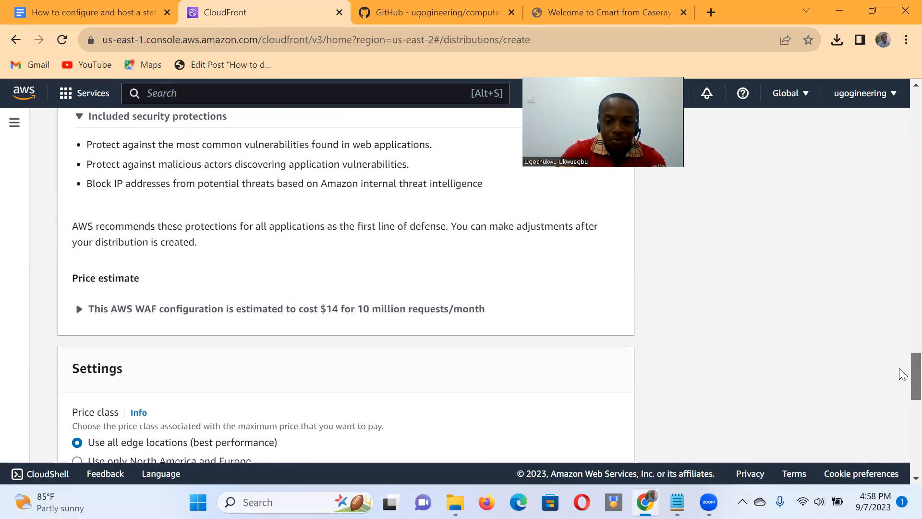
drag(901, 370, 906, 457)
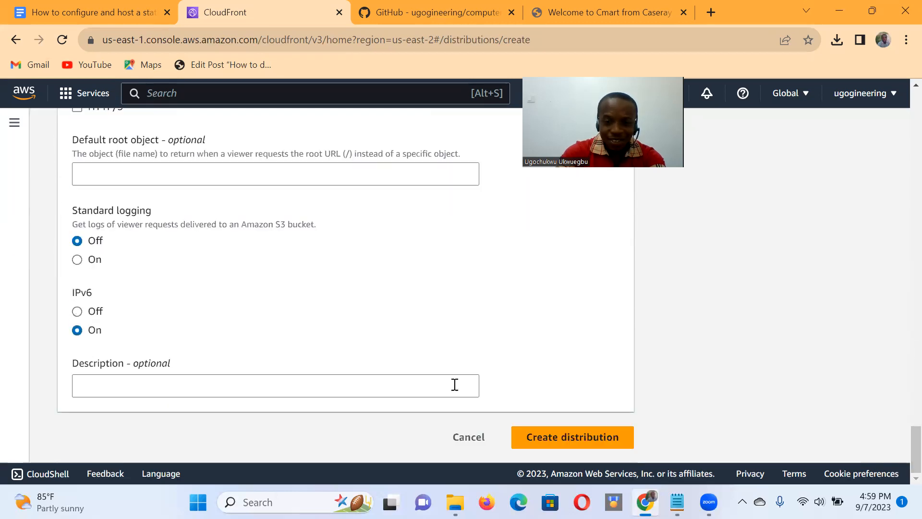
click(581, 442)
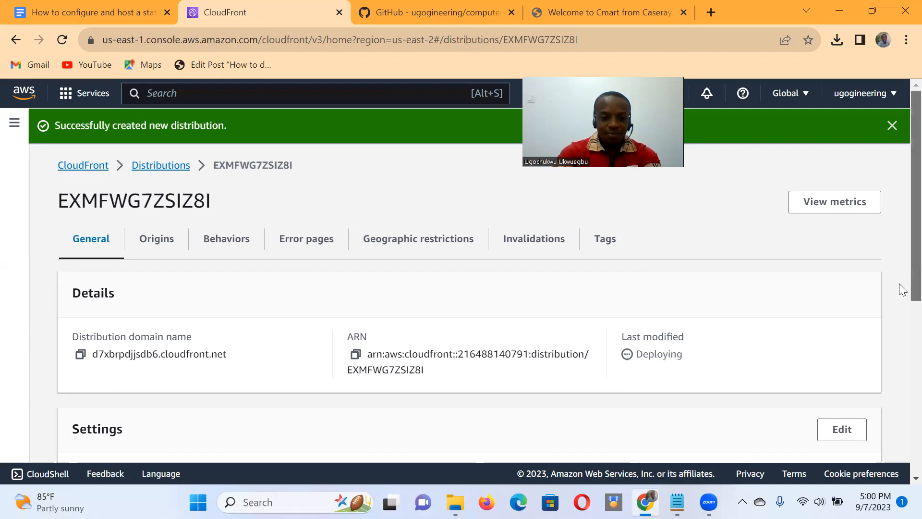
Review the new distribution's details, copy its distribution domain name and open that address in a new browser tab.
scroll(901, 300, down, 2)
scroll(900, 307, down, 3)
scroll(900, 309, up, 1)
scroll(899, 307, up, 1)
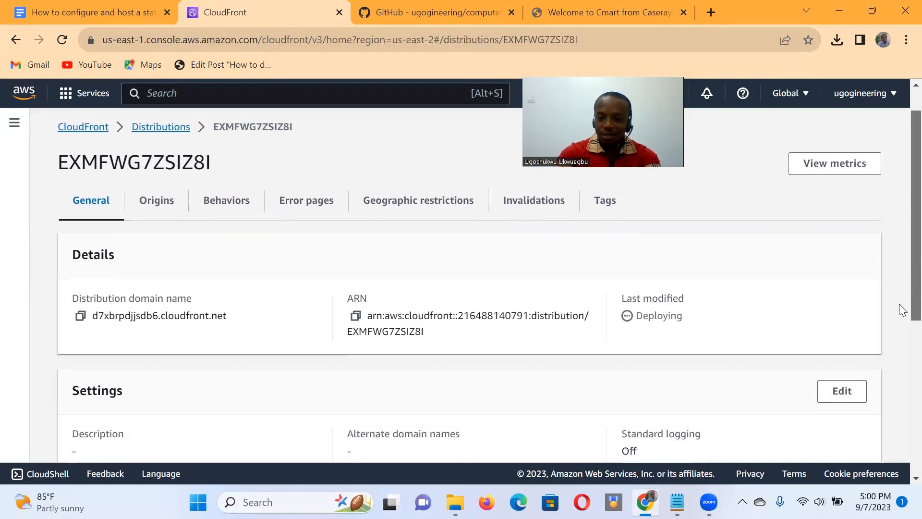
scroll(899, 303, up, 1)
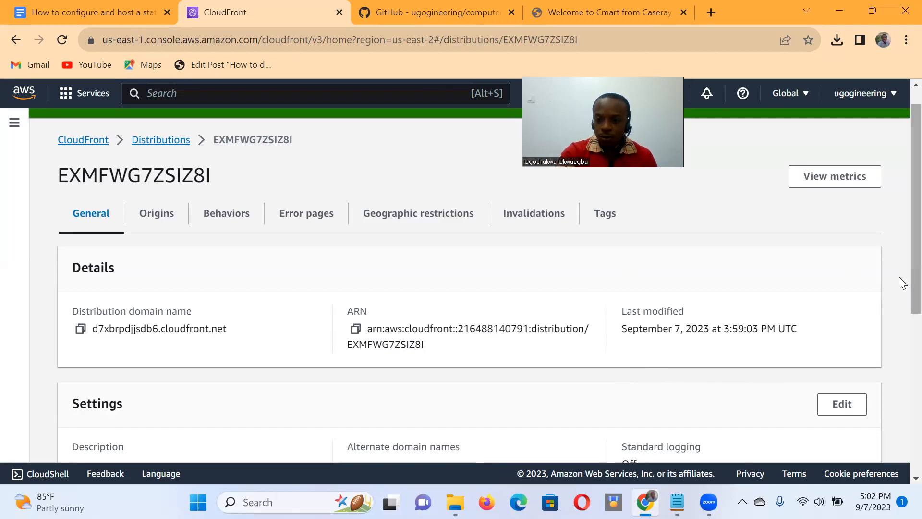
scroll(899, 275, up, 1)
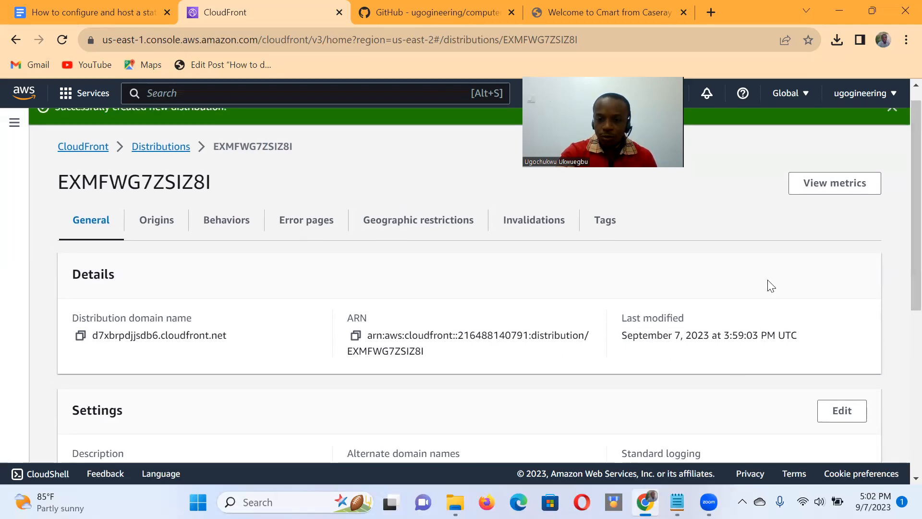
click(79, 336)
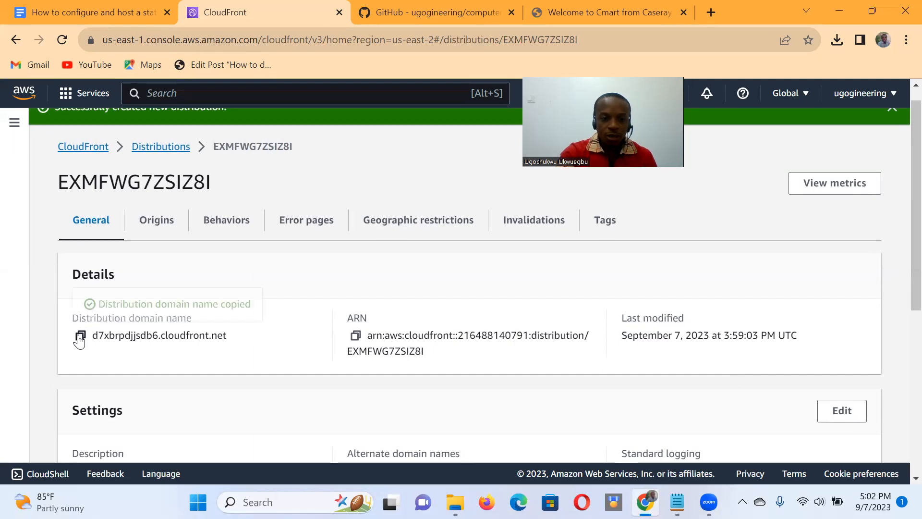
click(712, 11)
key(ctrl+v)
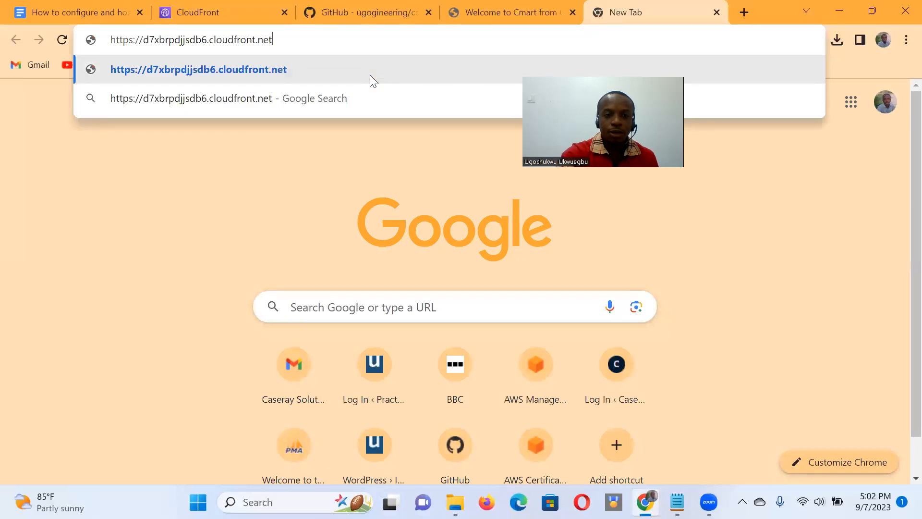
key(Return)
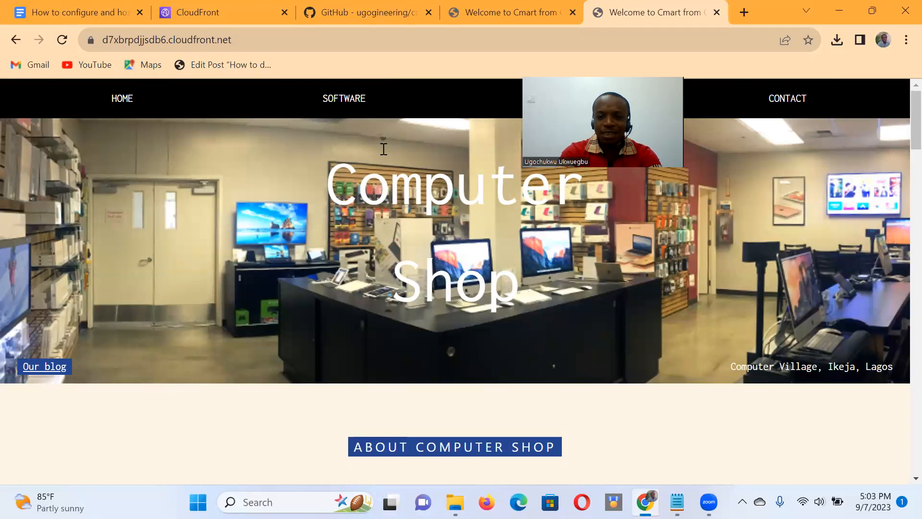
Copy the S3 website endpoint address from the earlier Computer Shop page and paste it into a new browser tab.
click(515, 5)
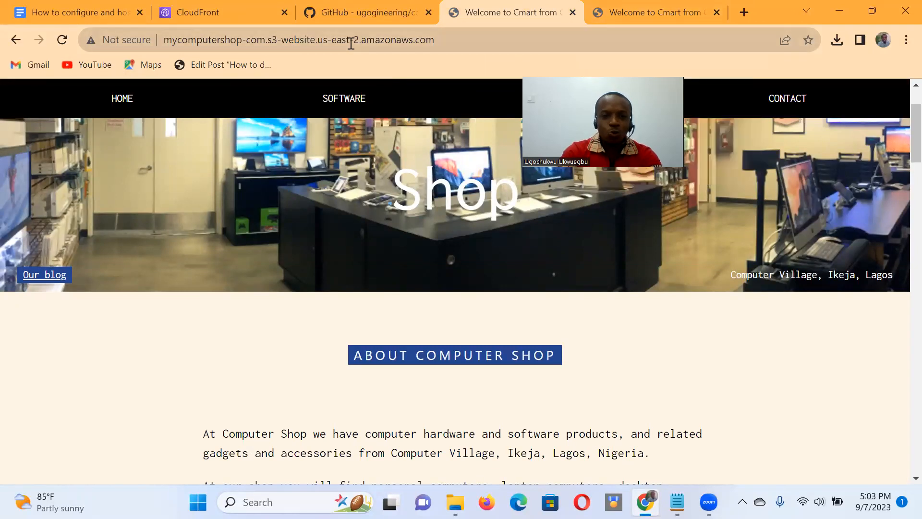
drag(436, 40, 159, 30)
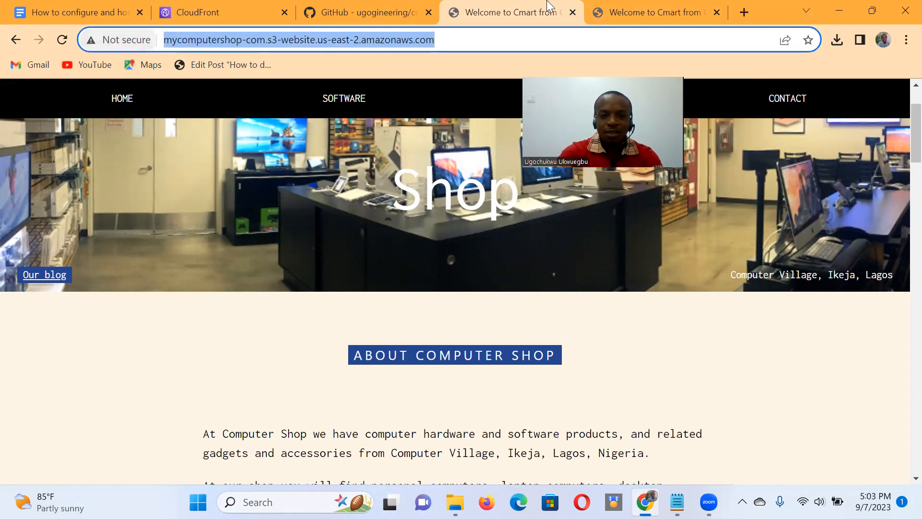
click(739, 16)
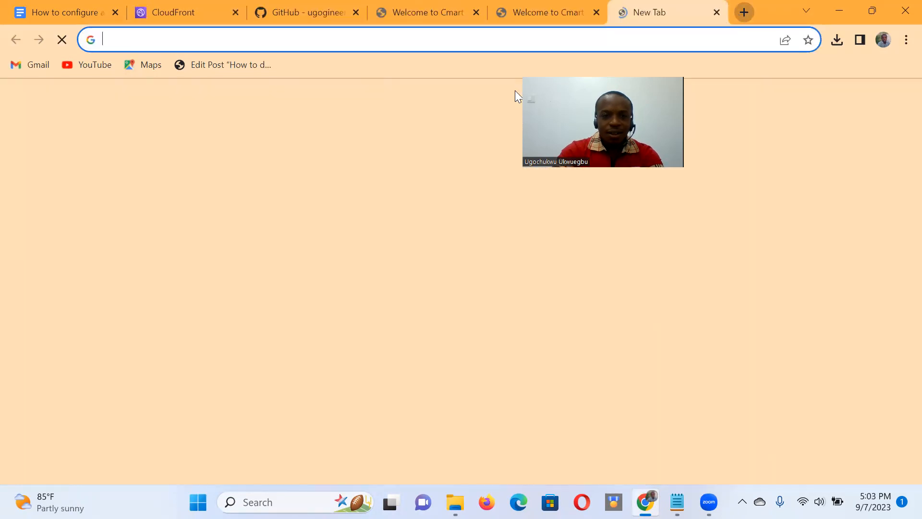
key(ctrl+v)
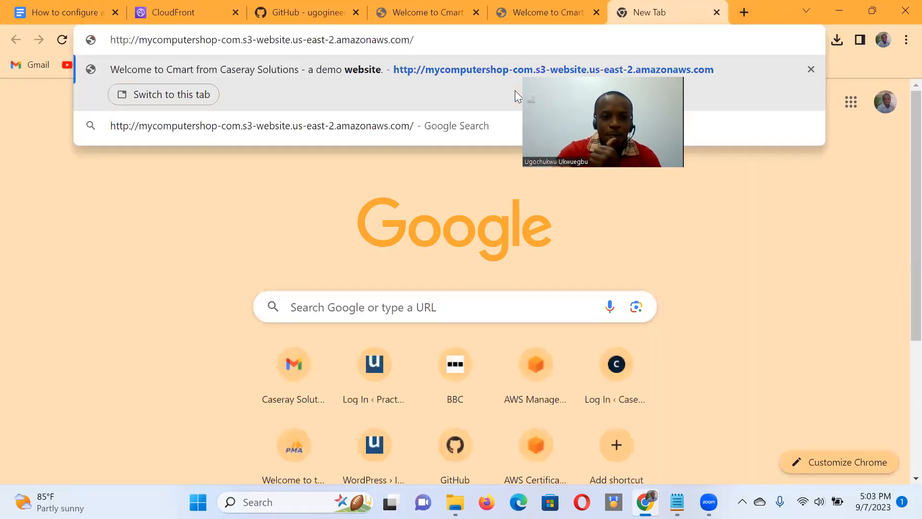
click(333, 40)
key(BackSpace)
key(BackSpace)
key(BackSpace)
key(BackSpace)
key(BackSpace)
key(BackSpace)
key(BackSpace)
key(BackSpace)
key(BackSpace)
key(BackSpace)
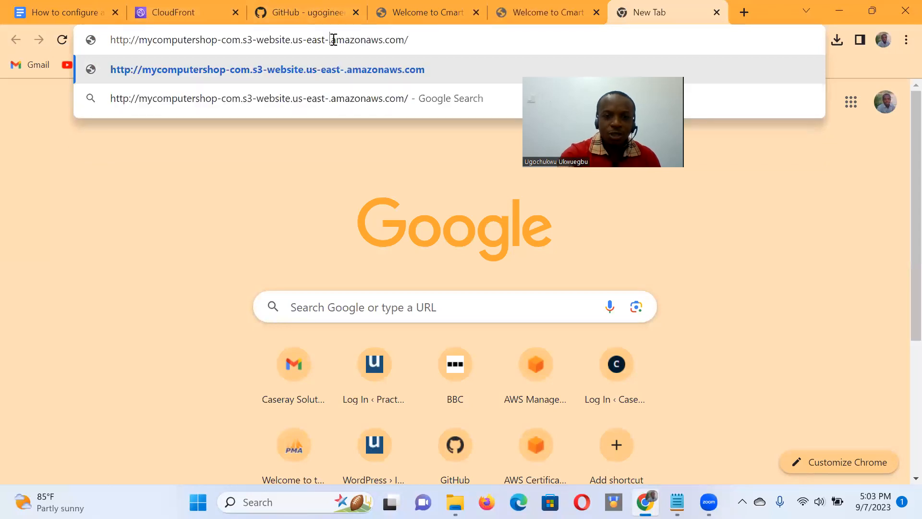
key(BackSpace)
key(BackSpace)
key(BackSpace)
key(BackSpace)
key(BackSpace)
key(BackSpace)
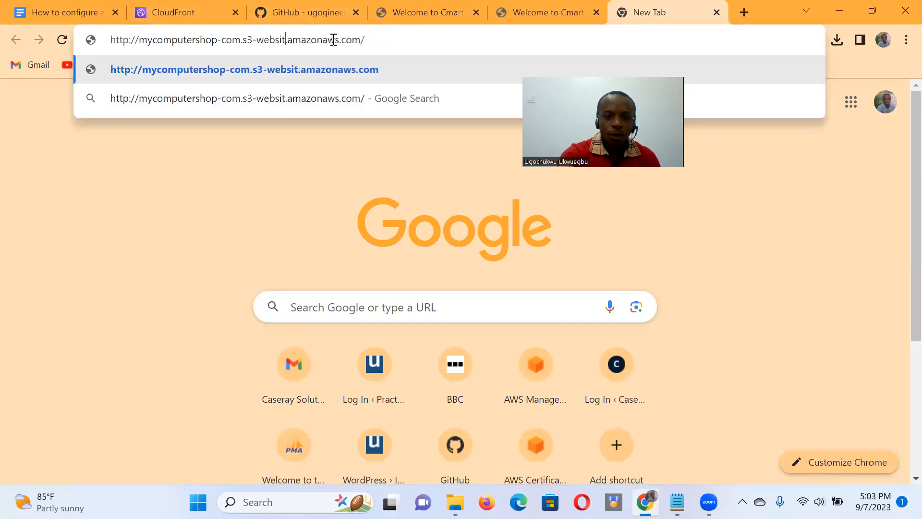
key(BackSpace)
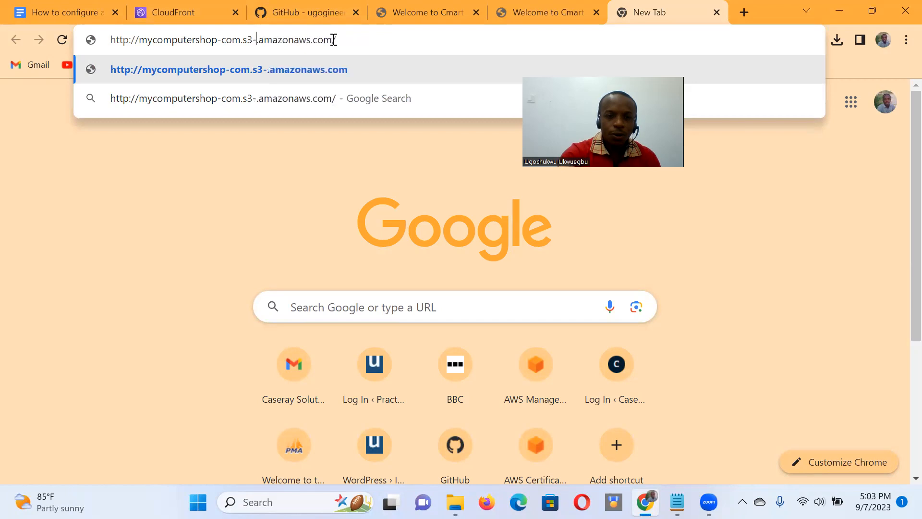
key(BackSpace)
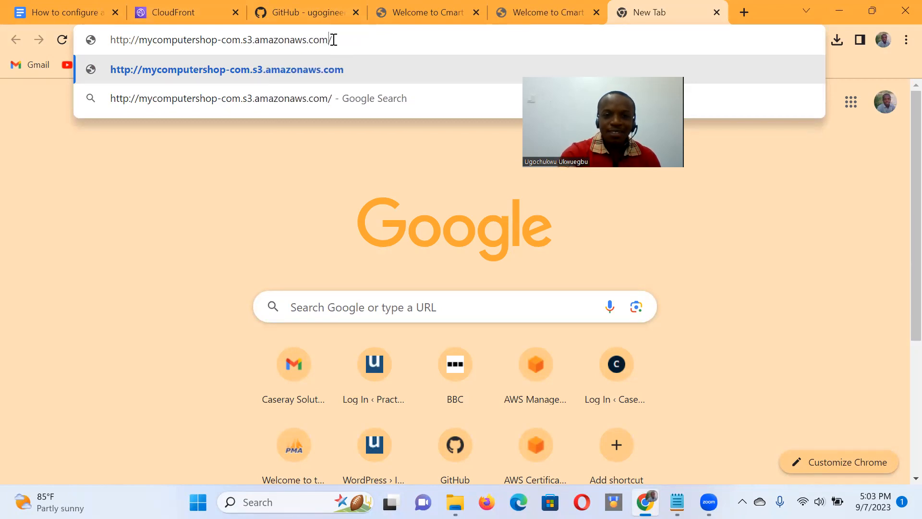
key(Return)
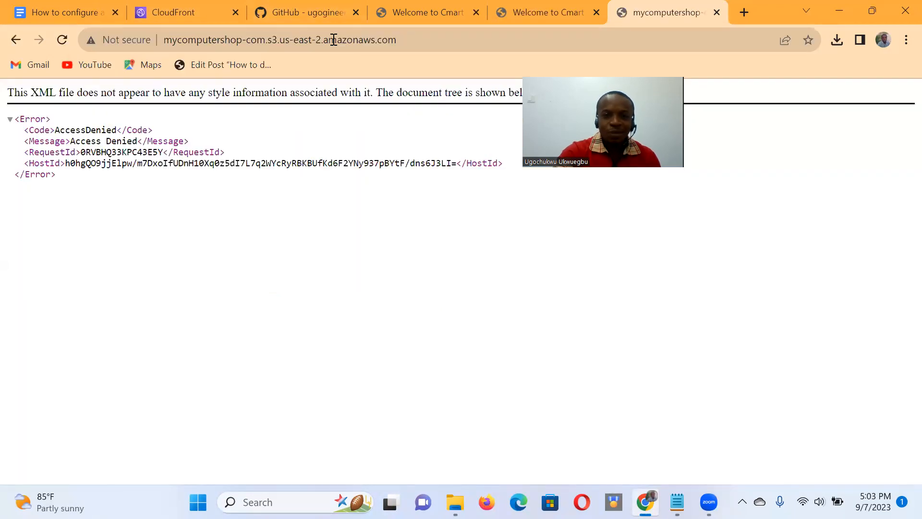
Add /index.html to the bucket address and load mycomputershop-com.s3.us-east-2.amazonaws.com/index.html.
click(402, 42)
click(403, 44)
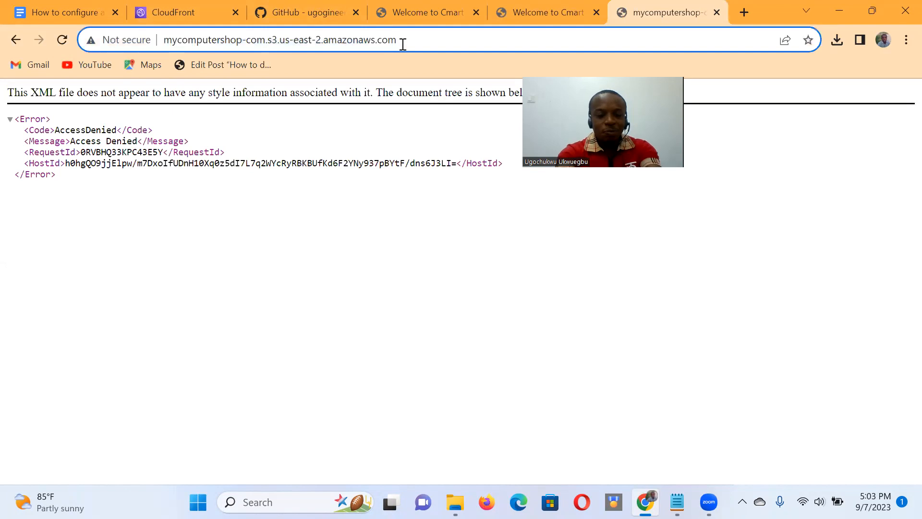
text(/)
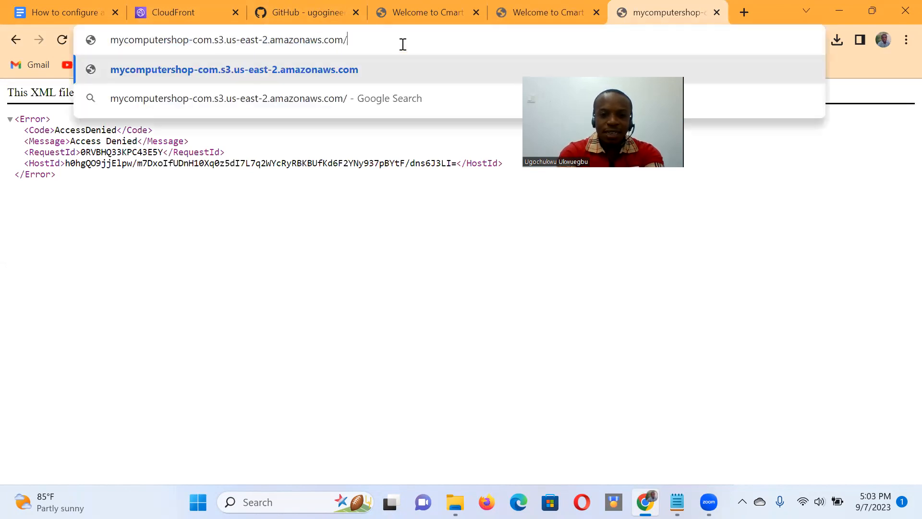
text(inde.ht)
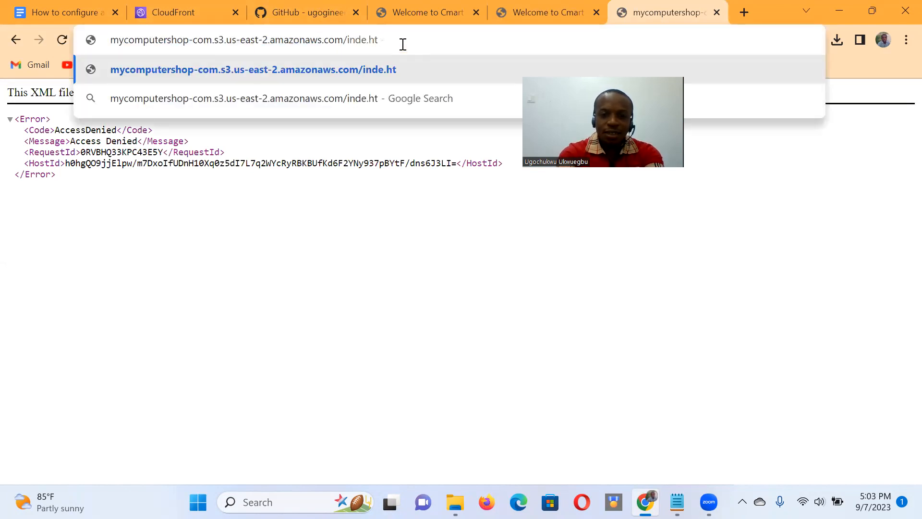
key(BackSpace)
key(BackSpace)
key(BackSpace)
text(x)
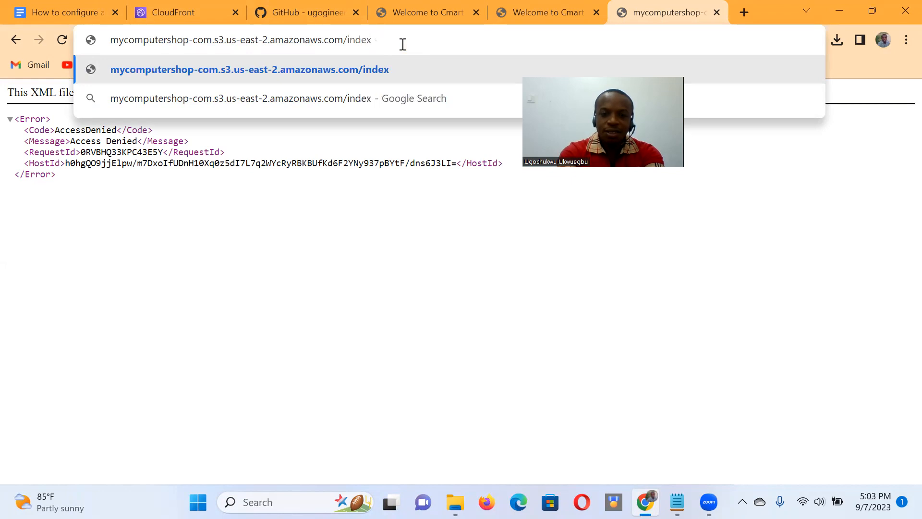
text(htm)
key(BackSpace)
key(BackSpace)
key(BackSpace)
text(.hm)
key(BackSpace)
text(tml)
key(Return)
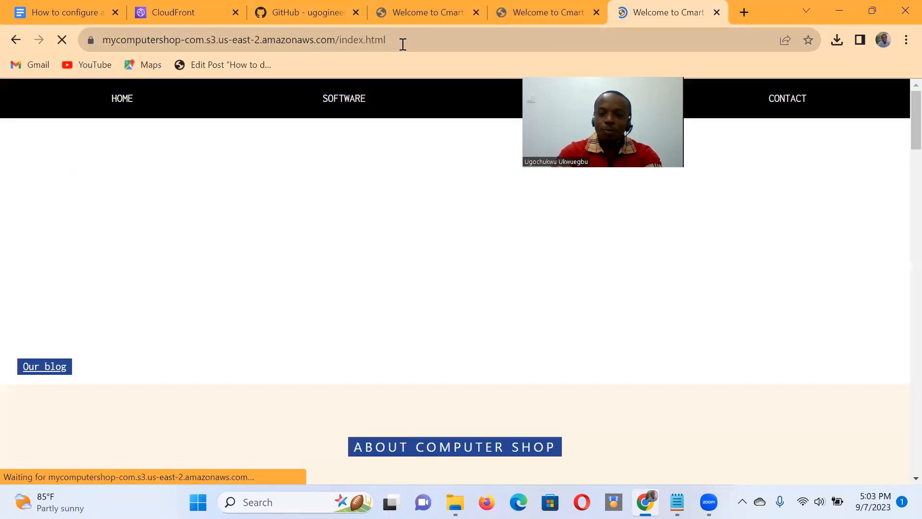
Compare the Computer Shop page served from the S3 website endpoint, the CloudFront domain and the bucket object URL.
click(437, 3)
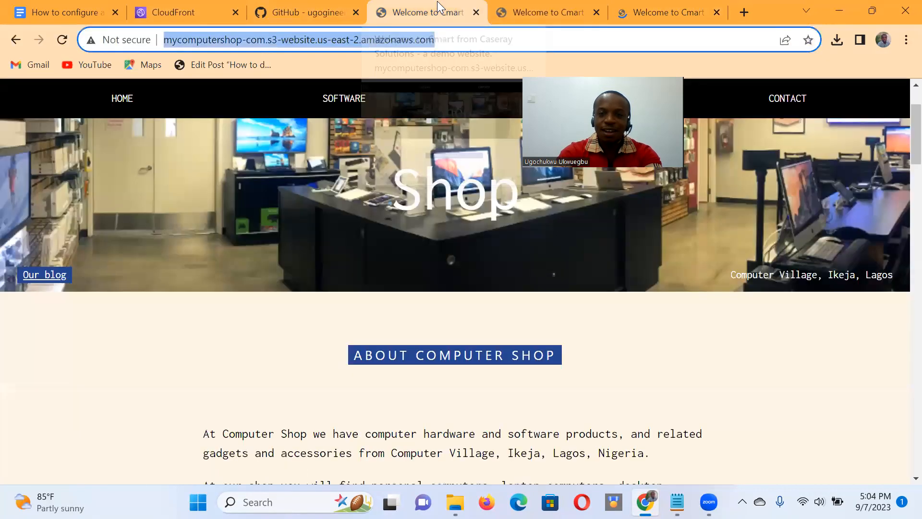
click(528, 2)
click(651, 15)
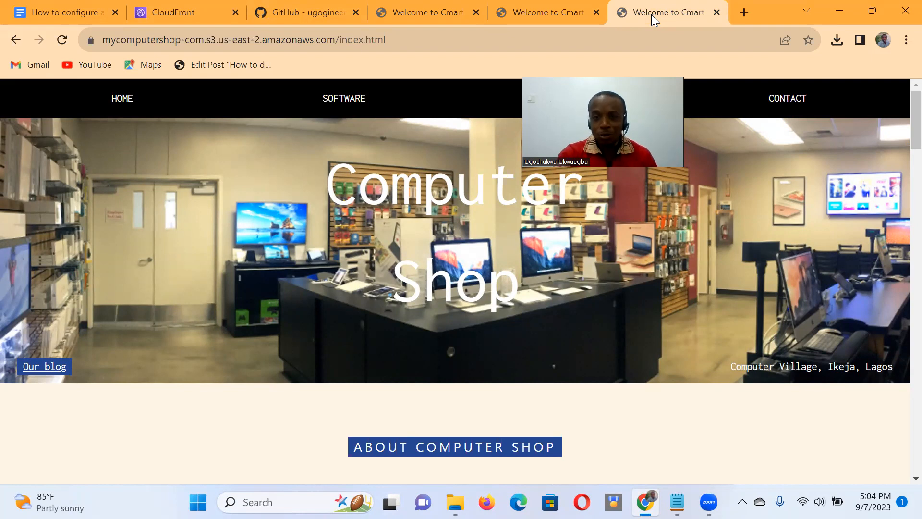
click(566, 10)
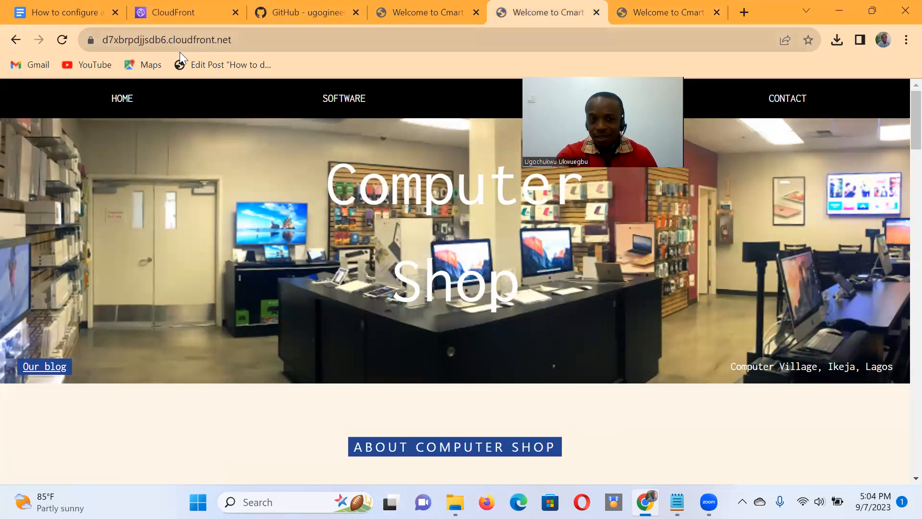